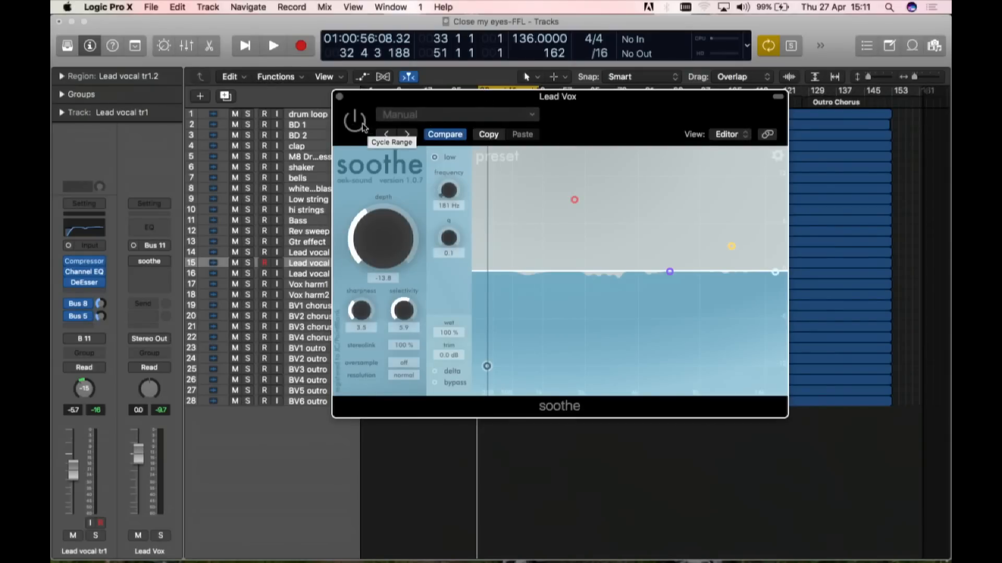
# - Play the chorus with soothe switched off and check the Lead Vox bus's peak level
pyautogui.press('space')
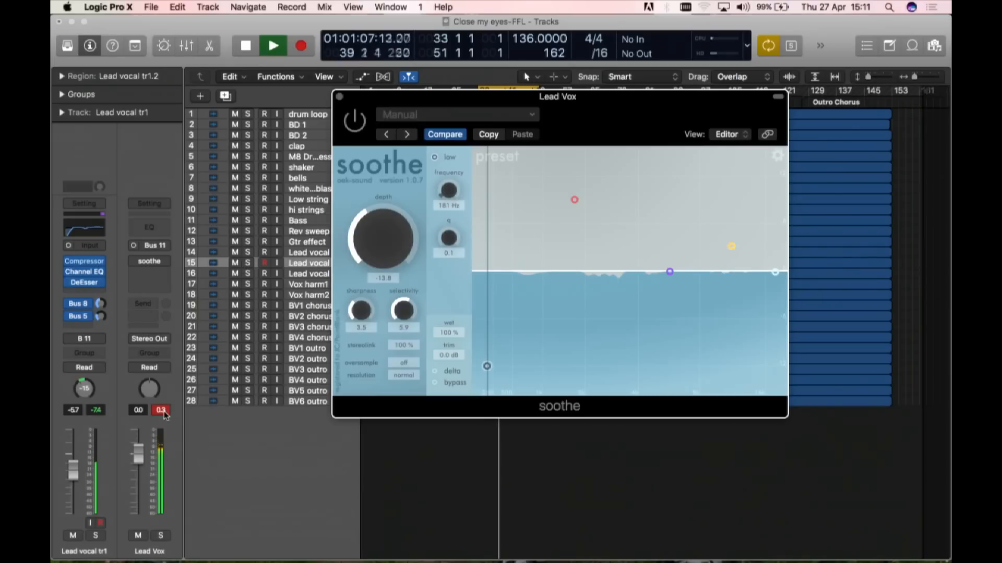
pyautogui.press('space')
pyautogui.press('space')
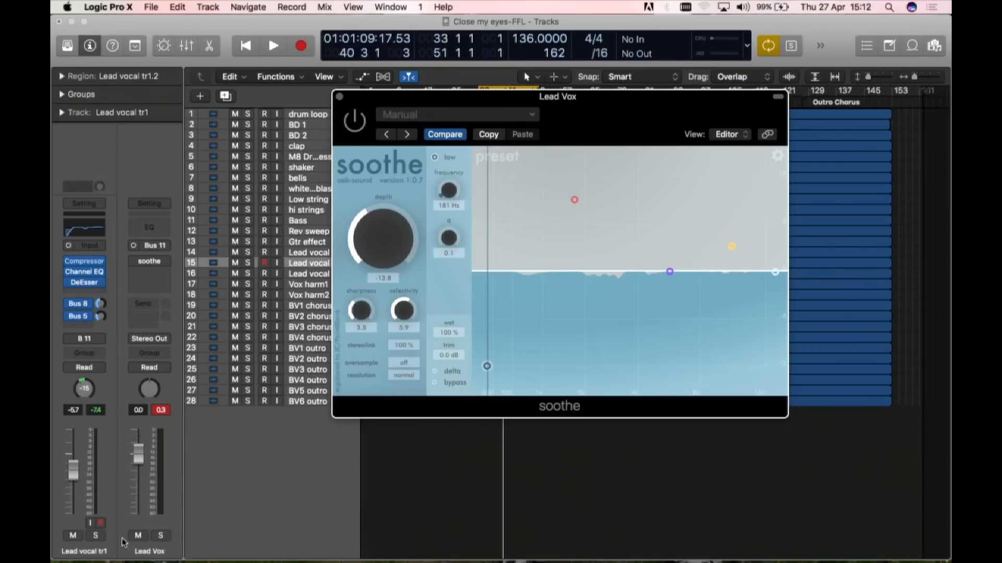
# - Close the soothe window and show the mixer with the lead vocal channels in view
pyautogui.press('x')
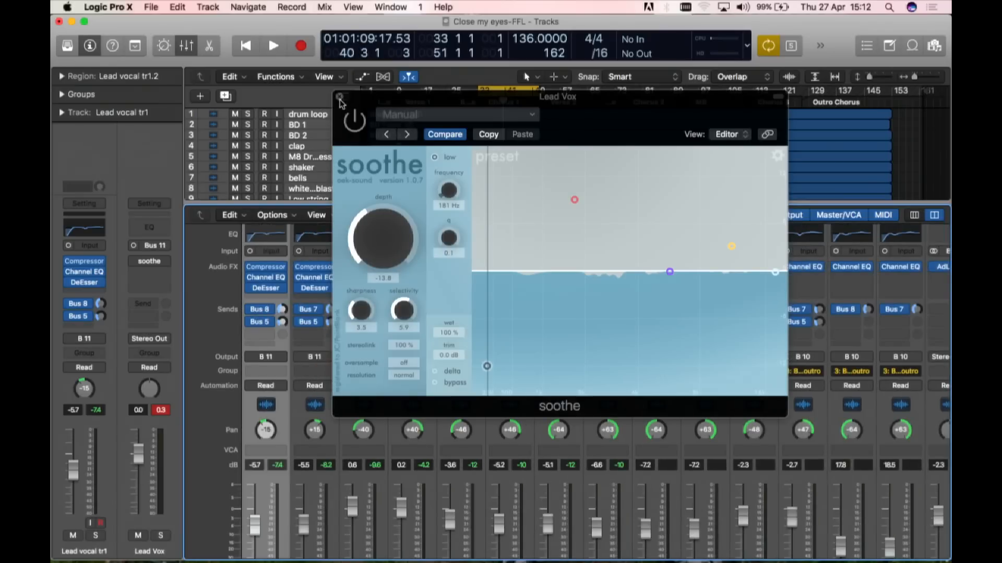
pyautogui.click(340, 97)
pyautogui.scroll(-4, 563, 534)
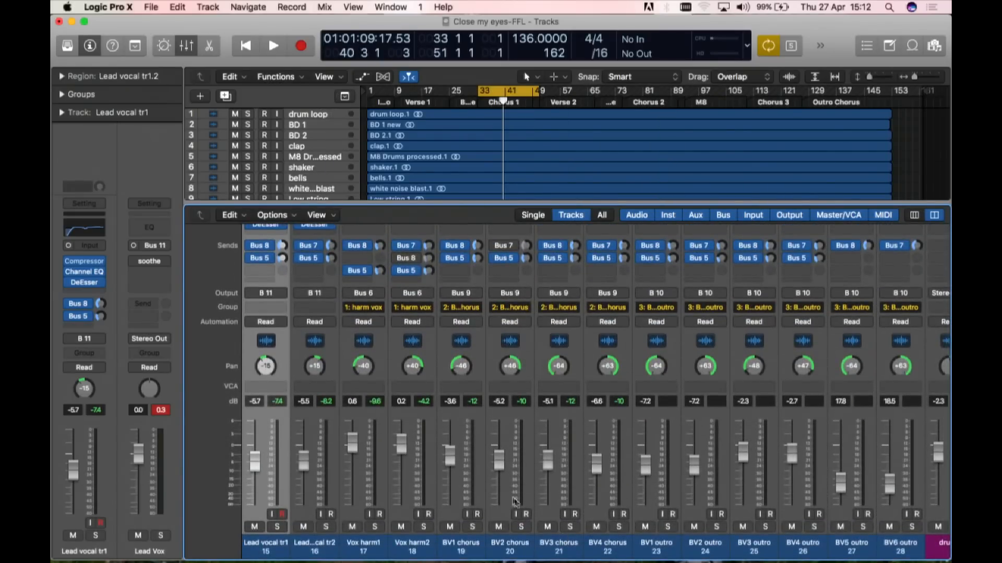
pyautogui.hscroll(-5, 511, 497)
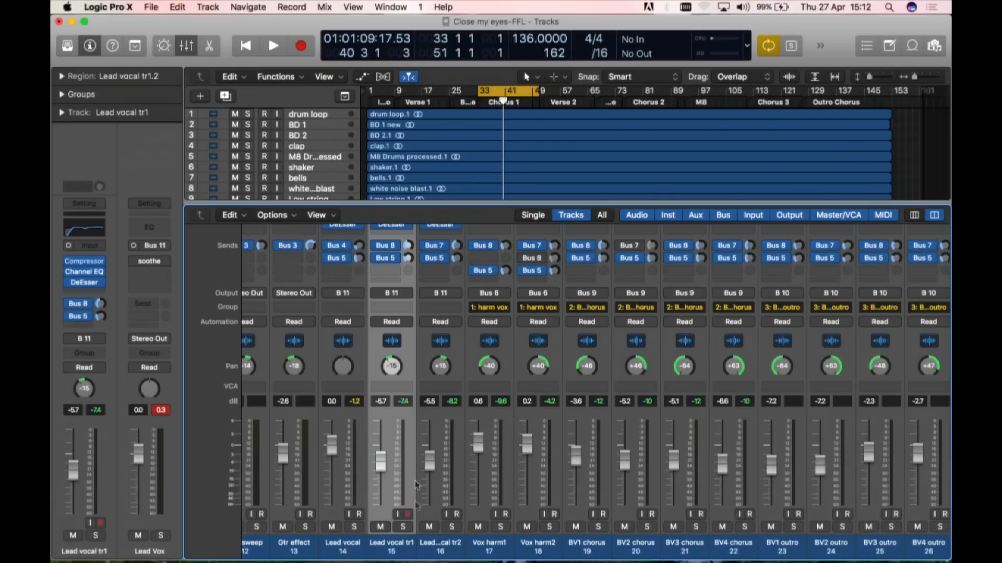
# - Solo the Lead Vox bus while playing the chorus, and stop playback
pyautogui.press('space')
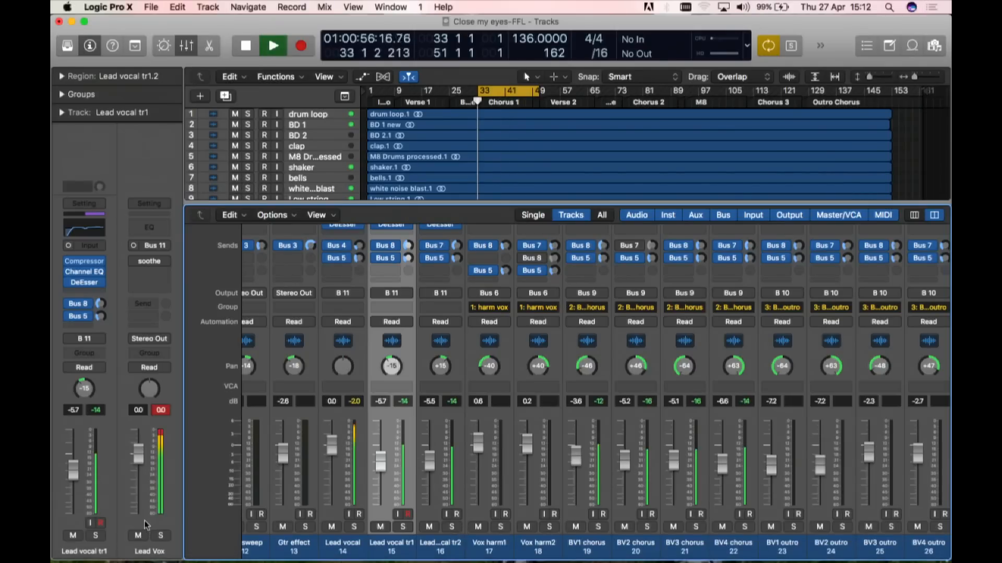
pyautogui.click(160, 535)
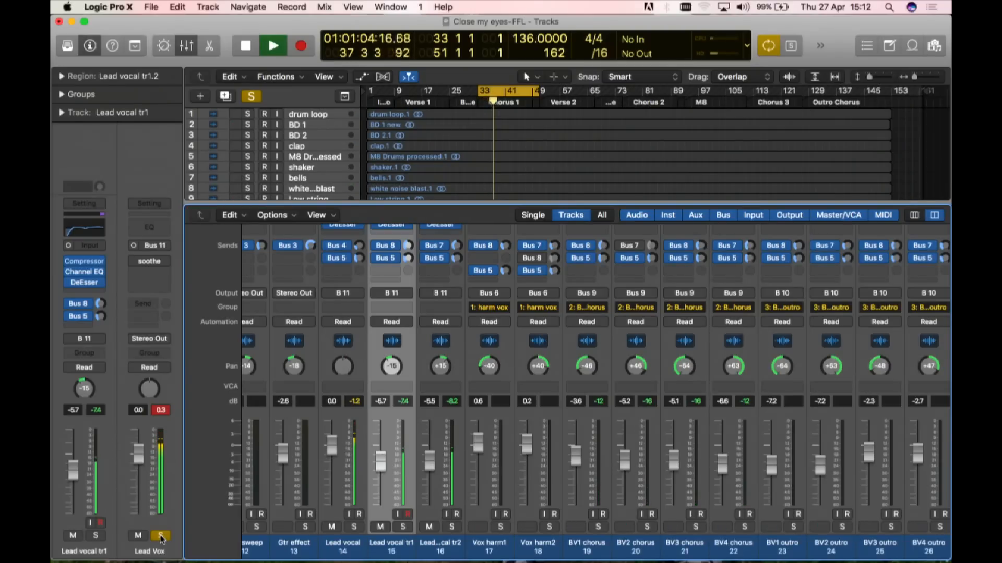
pyautogui.press('space')
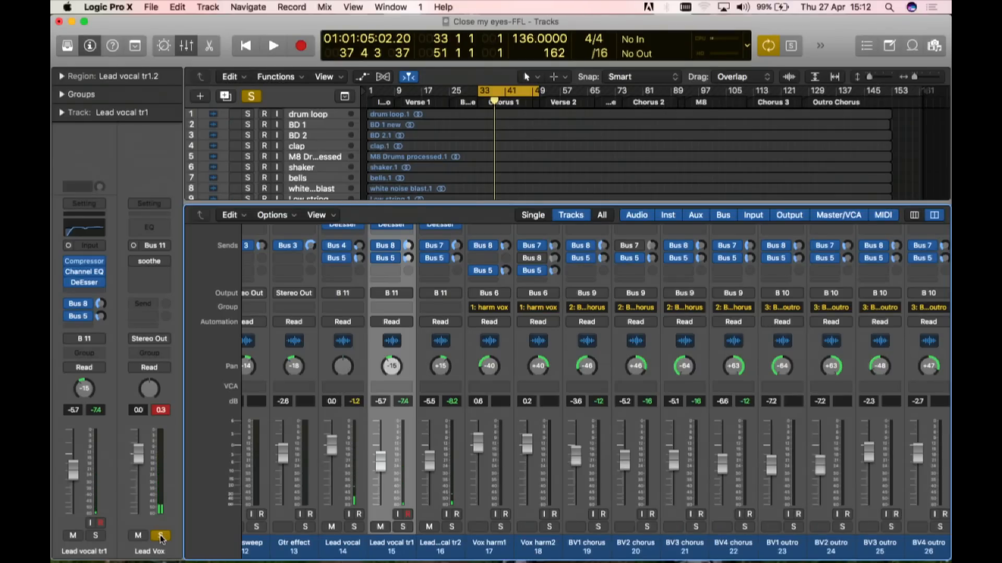
# - Reopen soothe on the Lead Vox bus, switch it on, and set sharpness and selectivity to 0.0 and depth to about -6.0
pyautogui.click(151, 263)
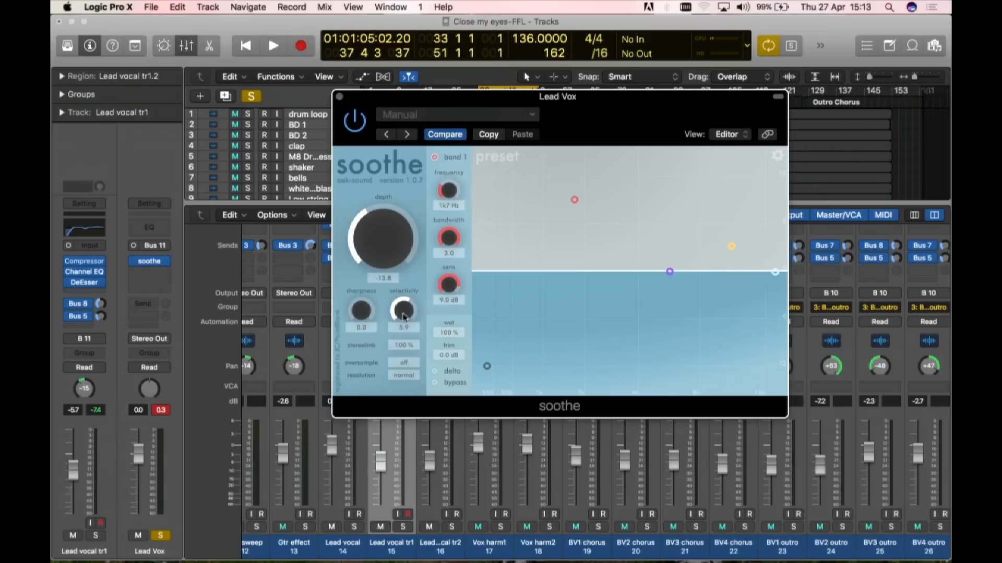
pyautogui.moveTo(386, 224); pyautogui.dragTo(383, 413)
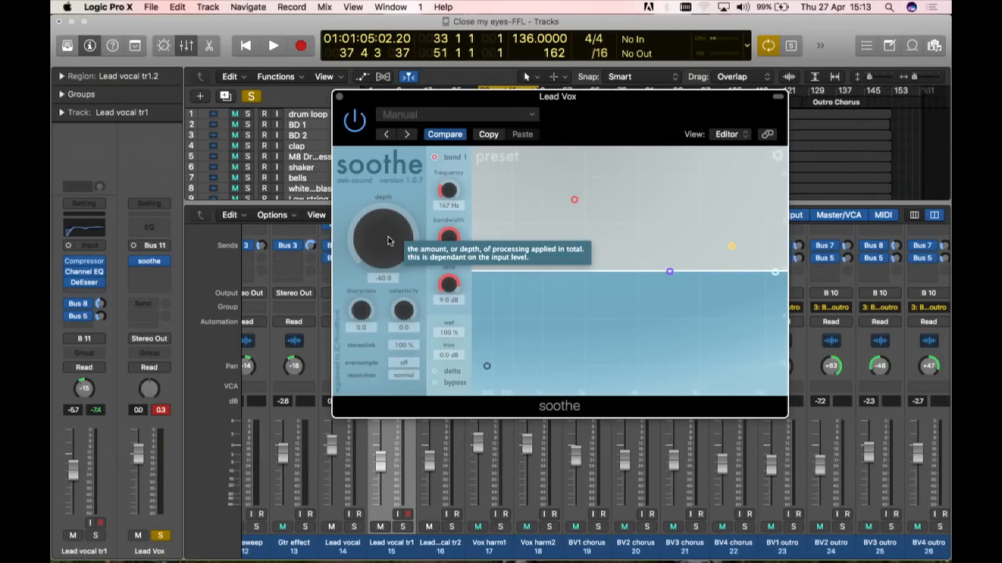
pyautogui.moveTo(388, 241); pyautogui.dragTo(384, 199)
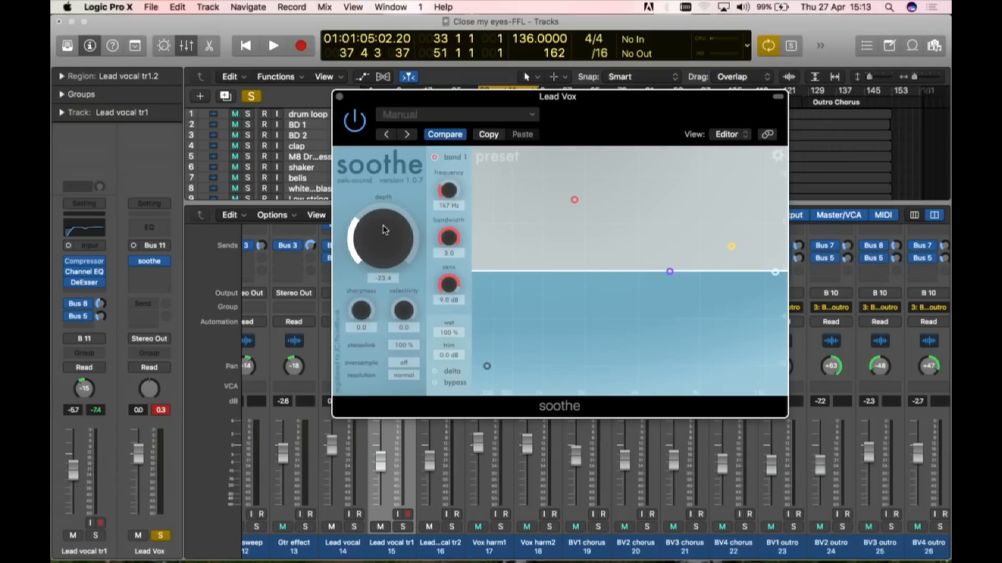
pyautogui.moveTo(383, 230); pyautogui.dragTo(384, 209)
# - Play the soloed lead vocal and adjust soothe's depth by ear to about -13.2
pyautogui.press('space')
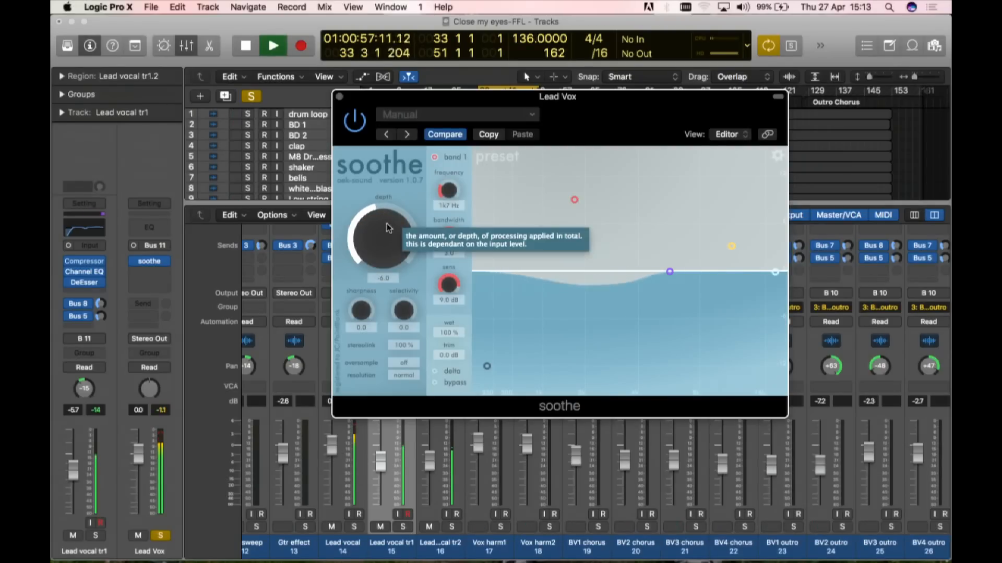
pyautogui.moveTo(386, 227)
pyautogui.mouseDown()
pyautogui.moveTo(386, 239)
pyautogui.moveTo(387, 224)
pyautogui.mouseUp()
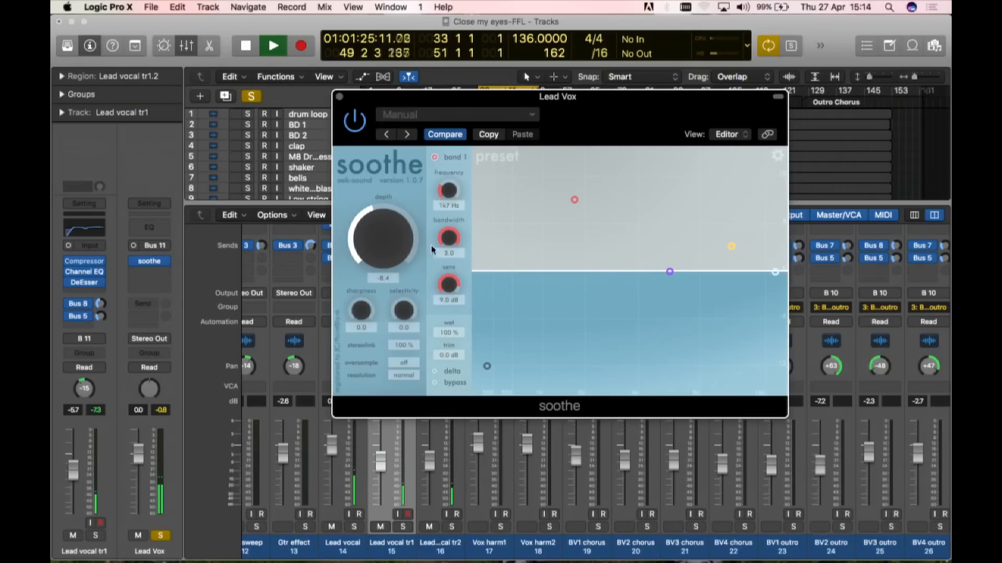
pyautogui.moveTo(388, 242)
pyautogui.mouseDown()
pyautogui.moveTo(384, 186)
pyautogui.moveTo(379, 244)
pyautogui.moveTo(379, 236)
pyautogui.mouseUp()
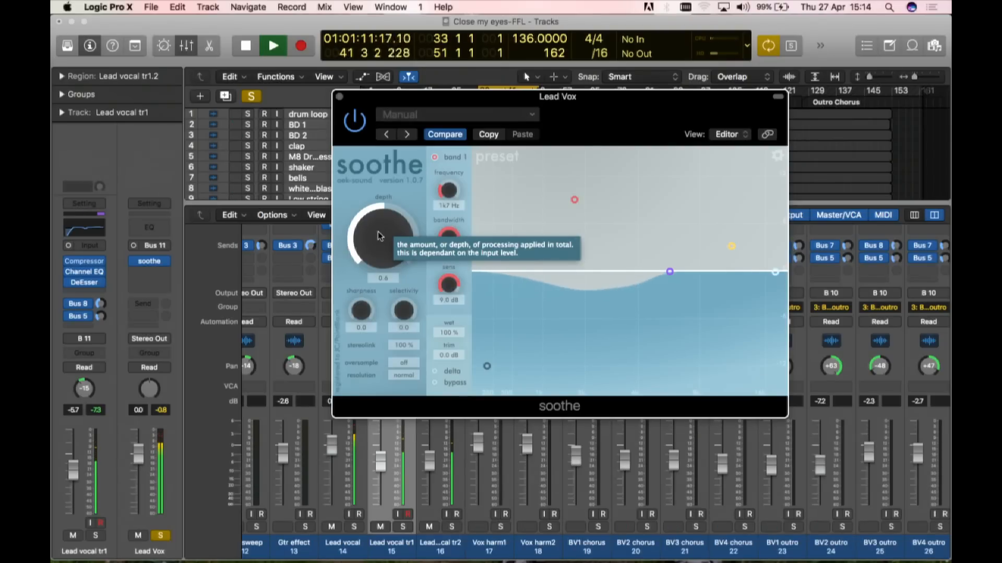
pyautogui.moveTo(380, 237); pyautogui.dragTo(380, 250)
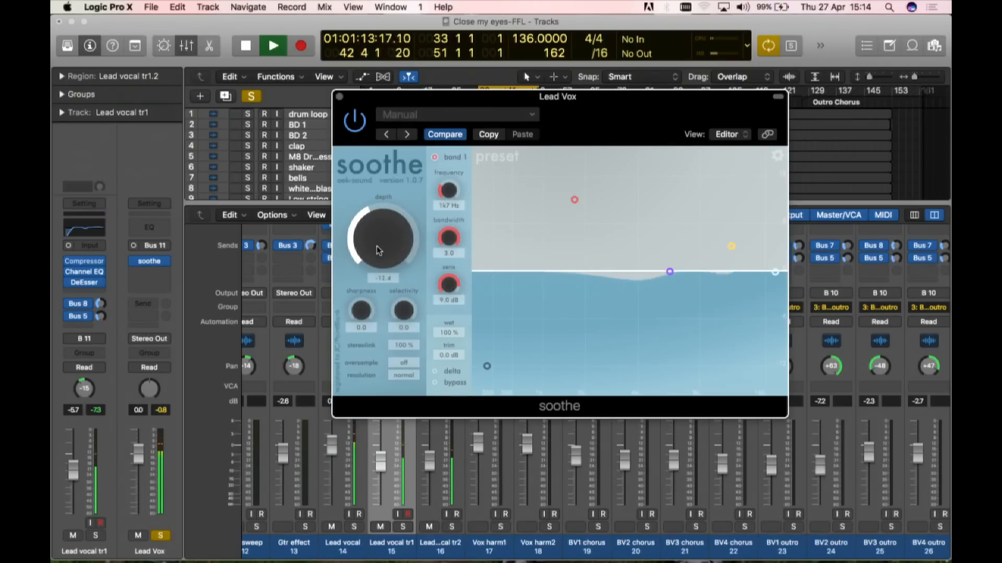
pyautogui.press('space')
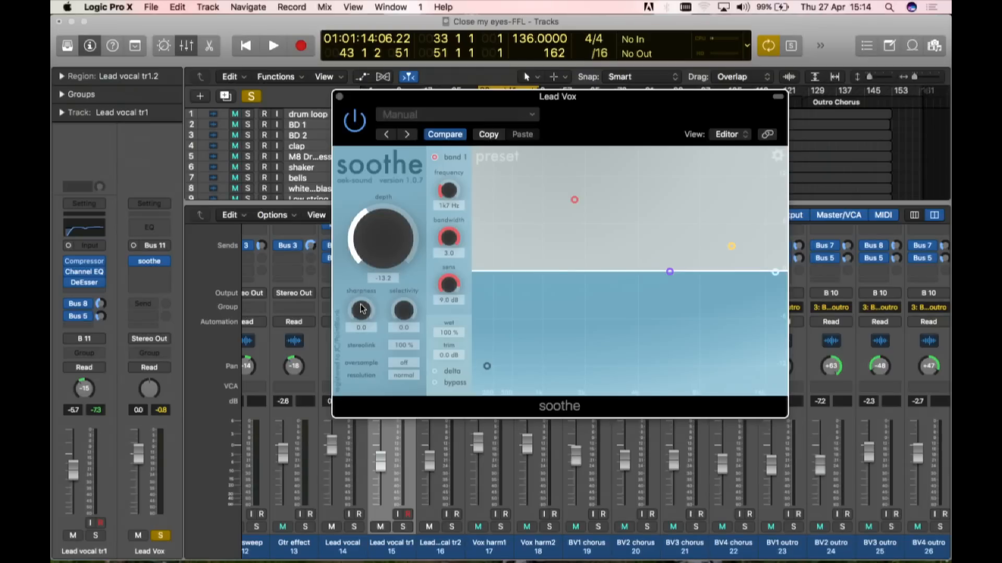
# - Raise soothe's sharpness to 5.0 while the soloed vocal plays, and stop playback
pyautogui.moveTo(361, 305); pyautogui.dragTo(360, 303)
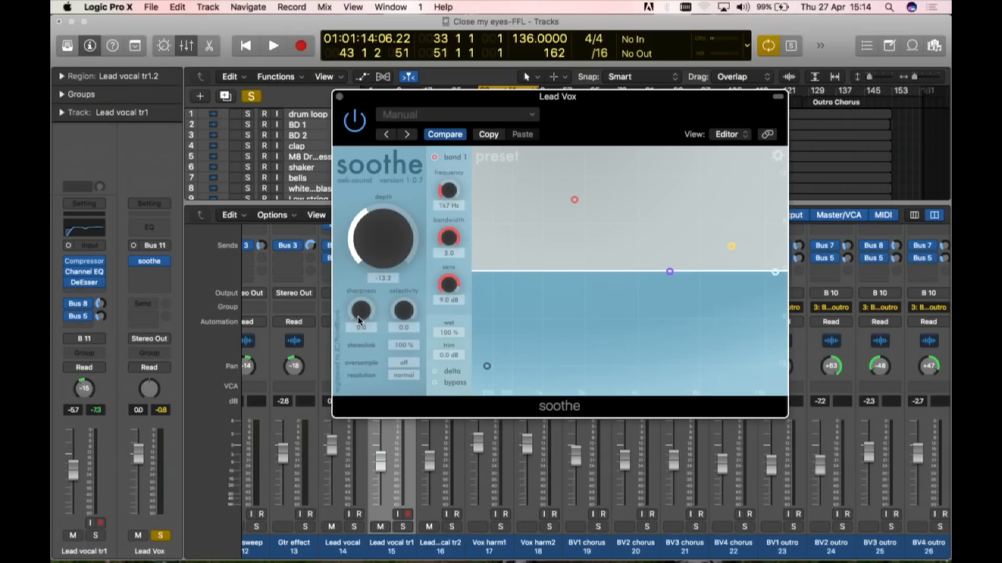
pyautogui.press('space')
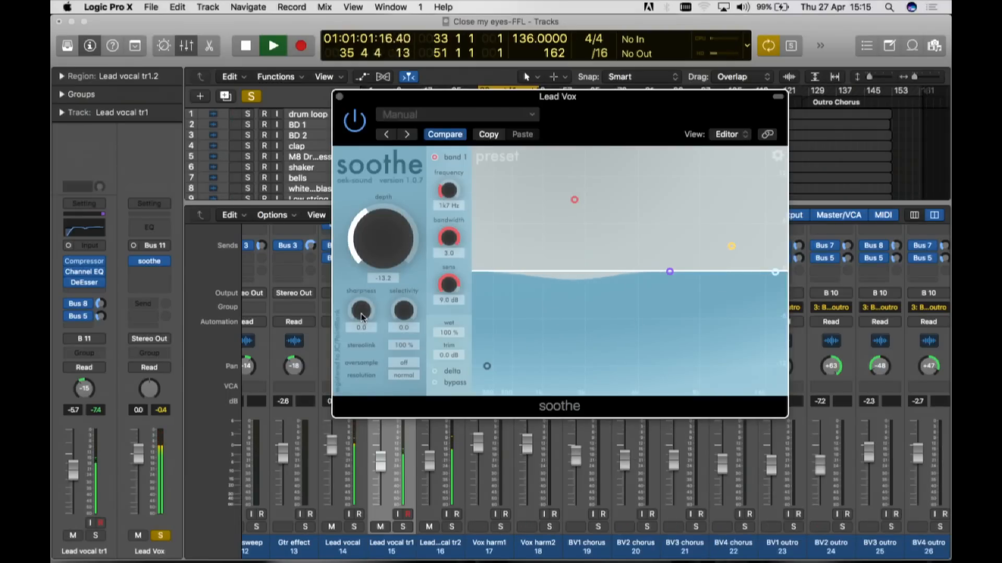
pyautogui.moveTo(361, 315); pyautogui.dragTo(361, 255)
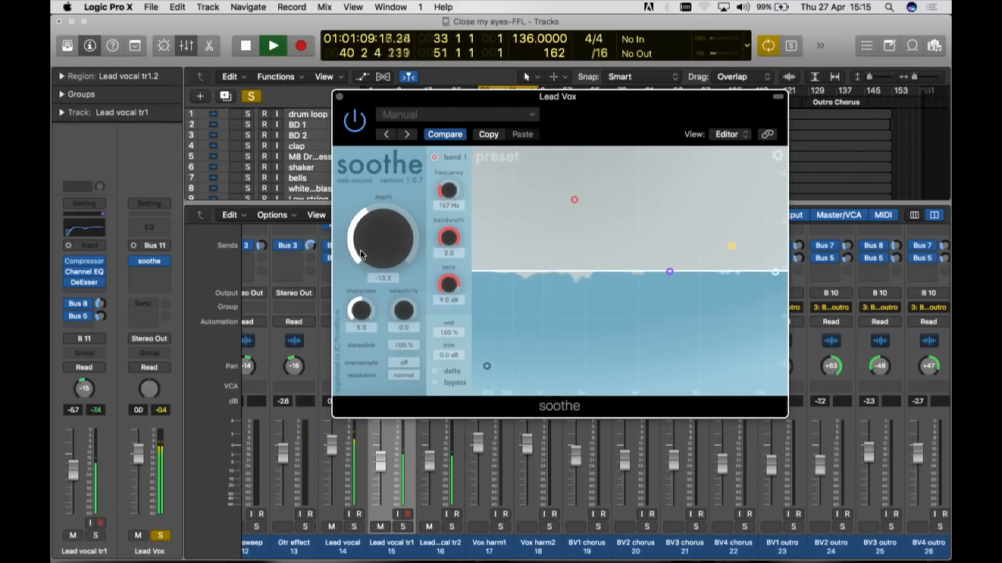
pyautogui.press('space')
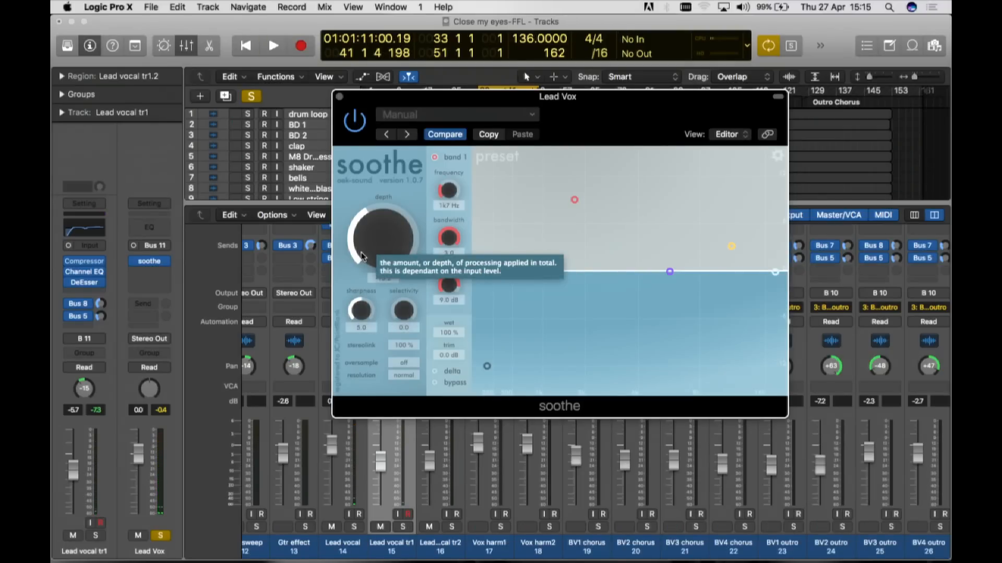
# - Audition the vocal with soothe's sharpness raised to an extreme 9.9
pyautogui.moveTo(363, 311)
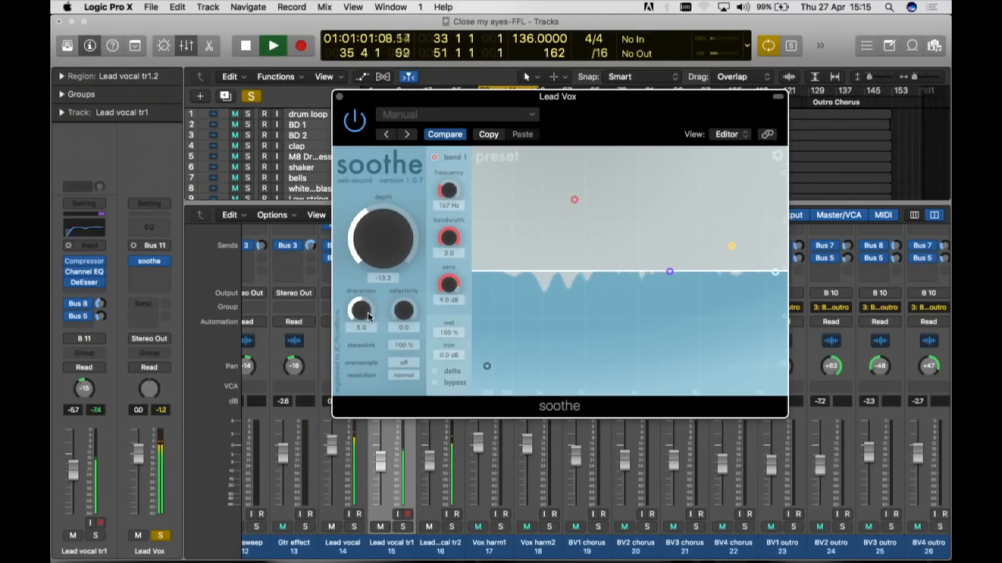
pyautogui.moveTo(364, 313); pyautogui.dragTo(353, 226)
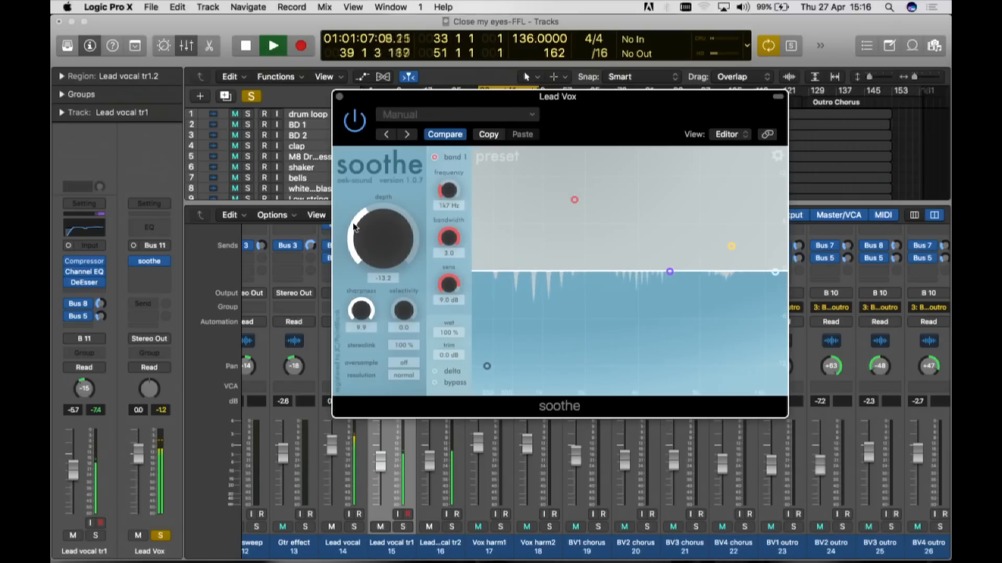
pyautogui.press('space')
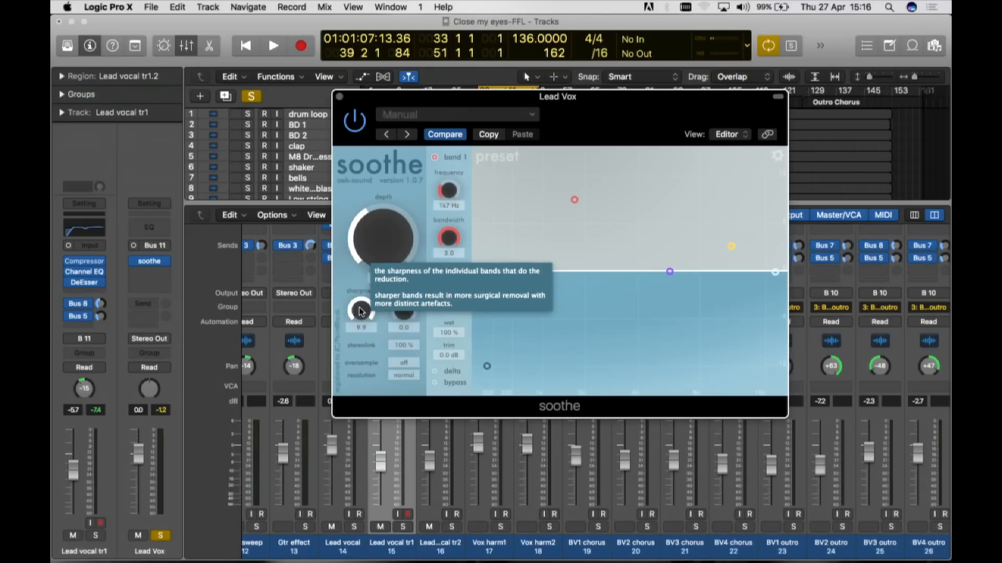
# - Reduce soothe's sharpness to 5.2 while listening to the soloed vocal
pyautogui.moveTo(359, 311); pyautogui.dragTo(356, 339)
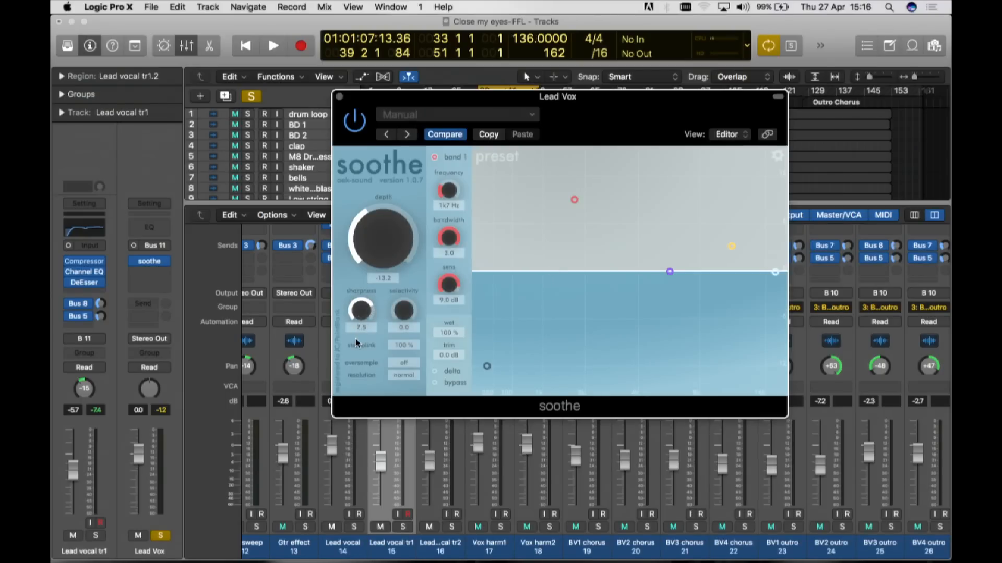
pyautogui.press('space')
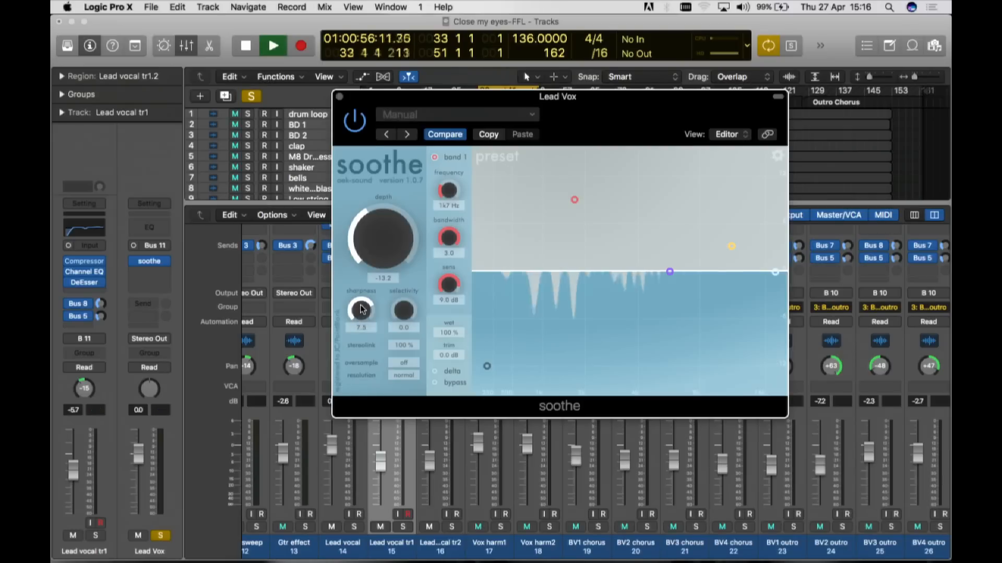
pyautogui.moveTo(357, 324); pyautogui.dragTo(358, 334)
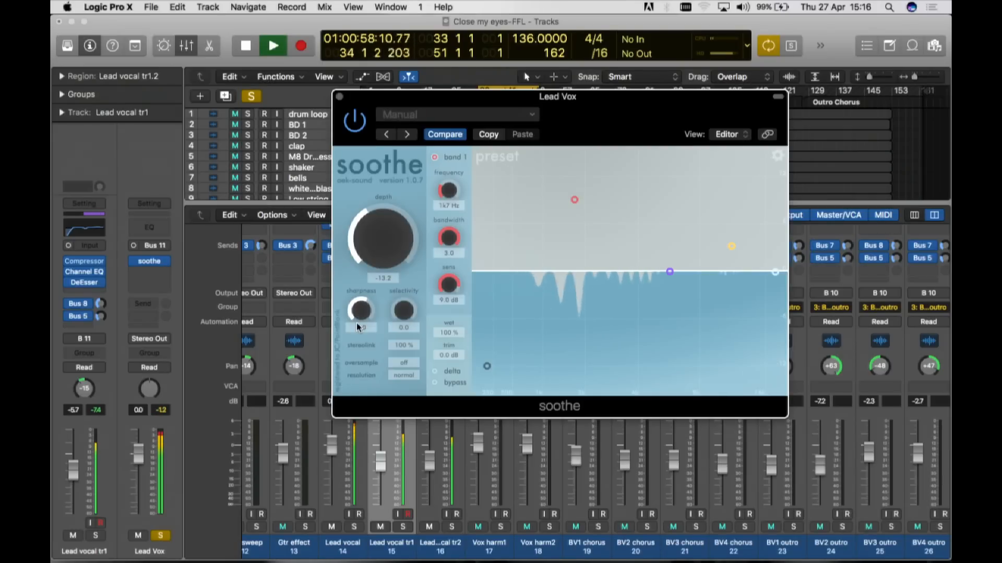
pyautogui.moveTo(355, 329); pyautogui.dragTo(355, 333)
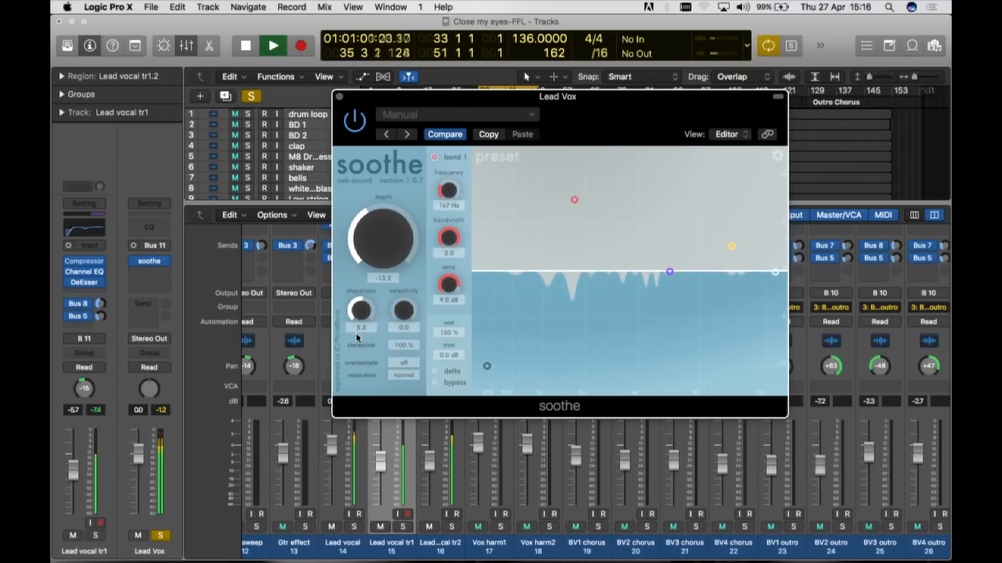
# - Compare the soloed vocal with soothe bypassed and active, checking the Lead Vox peak level
pyautogui.click(435, 384)
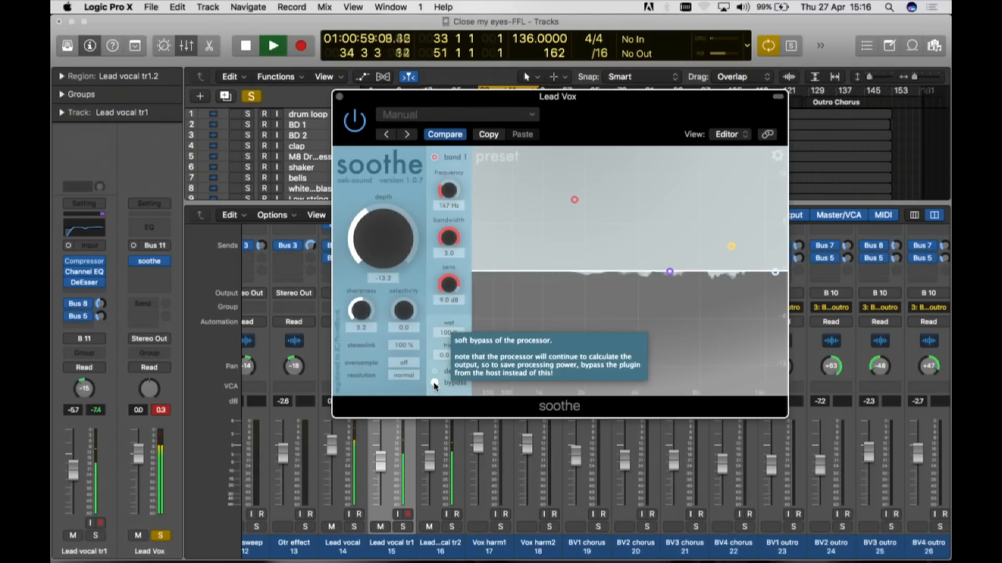
pyautogui.click(434, 383)
pyautogui.press('space')
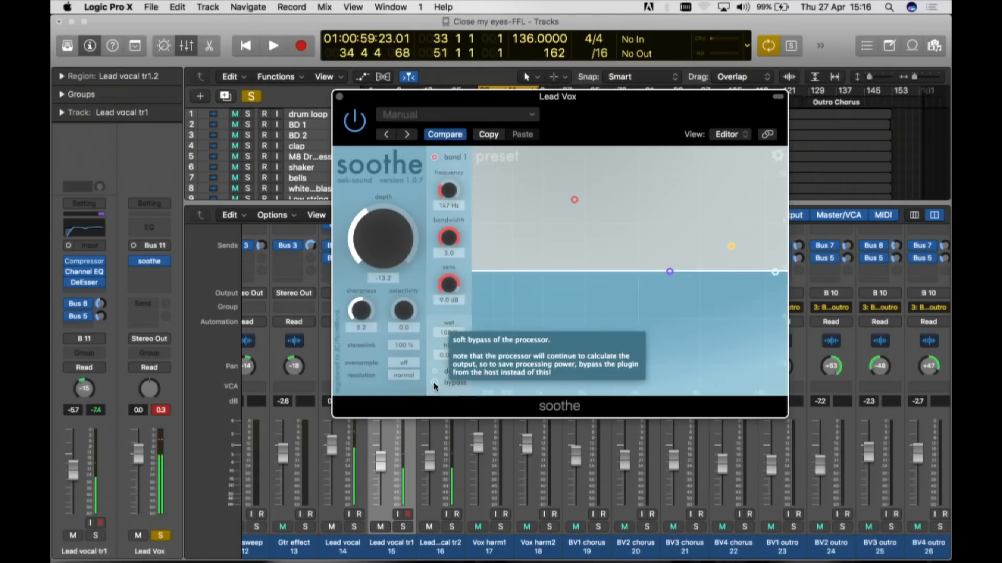
pyautogui.press('space')
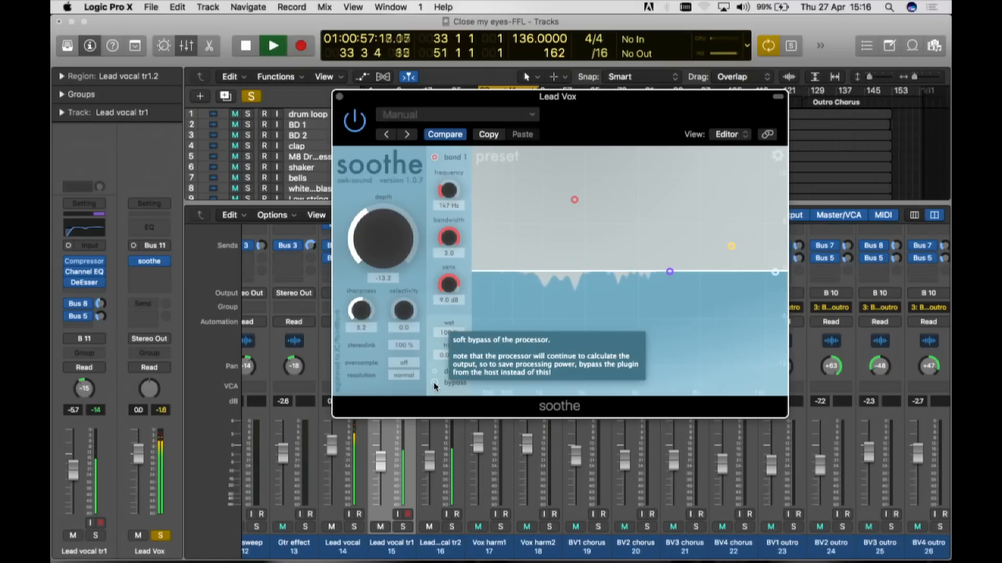
pyautogui.press('space')
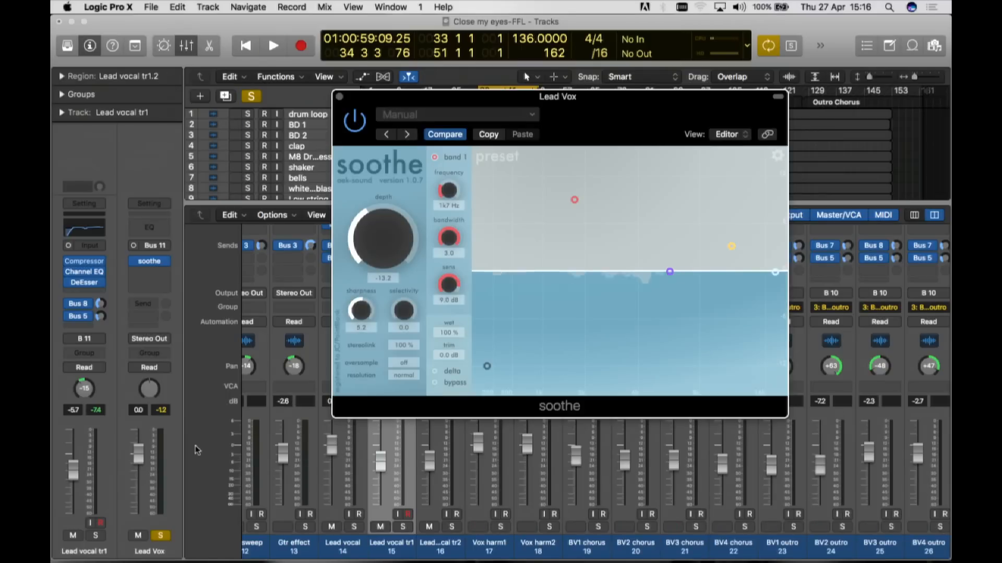
pyautogui.press('space')
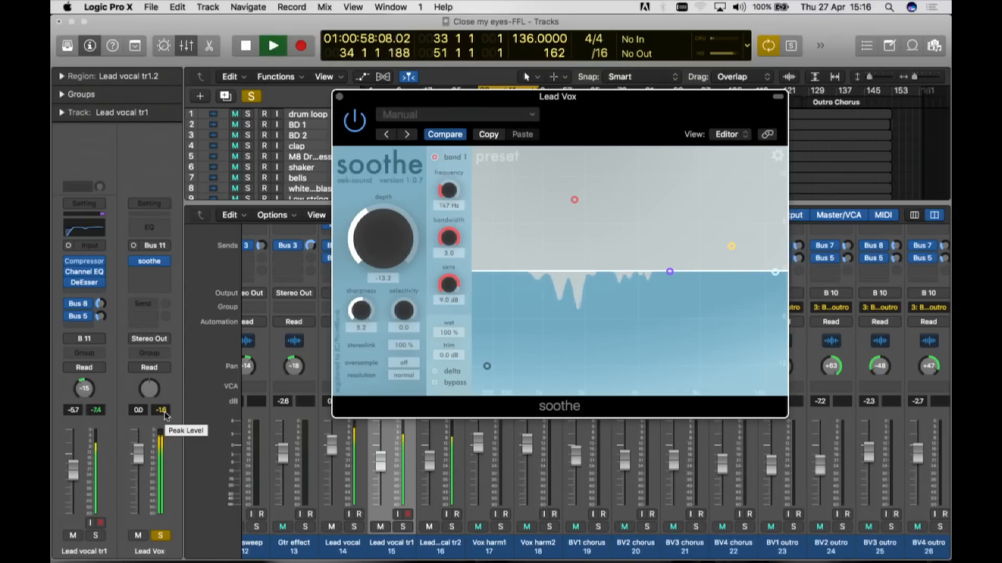
pyautogui.press('space')
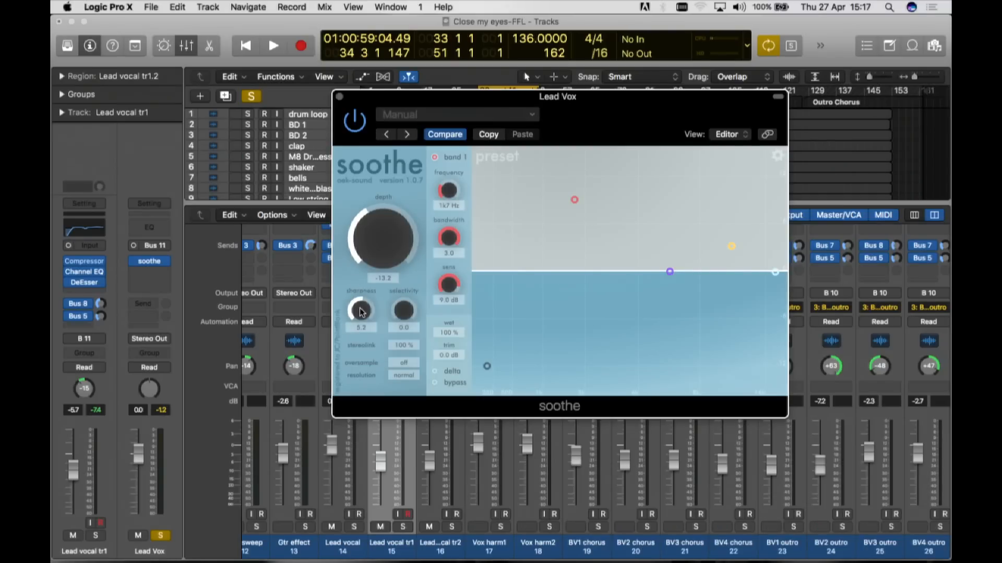
# - Lower soothe's sharpness to 3.5 while playing the soloed vocal, and stop playback
pyautogui.press('space')
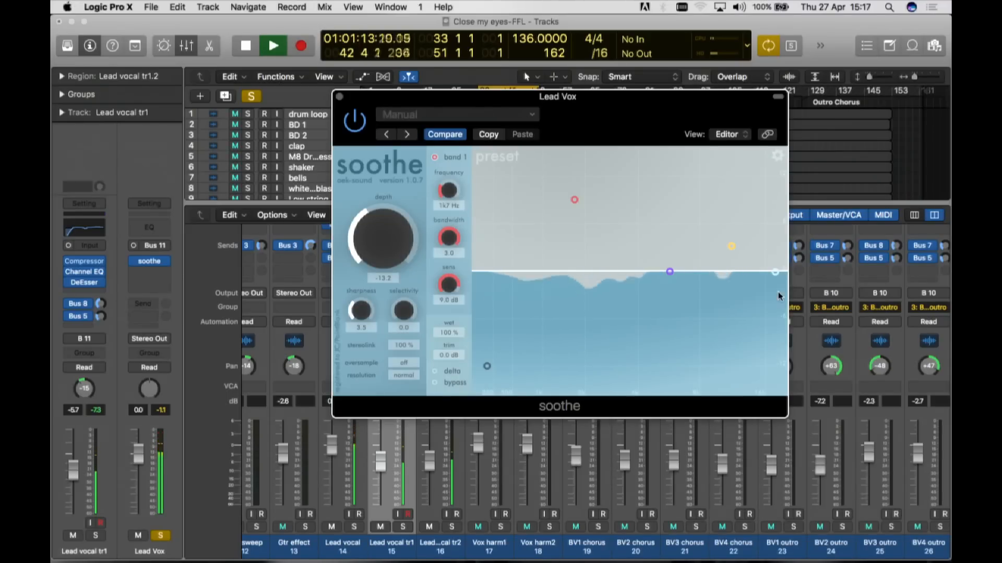
pyautogui.press('space')
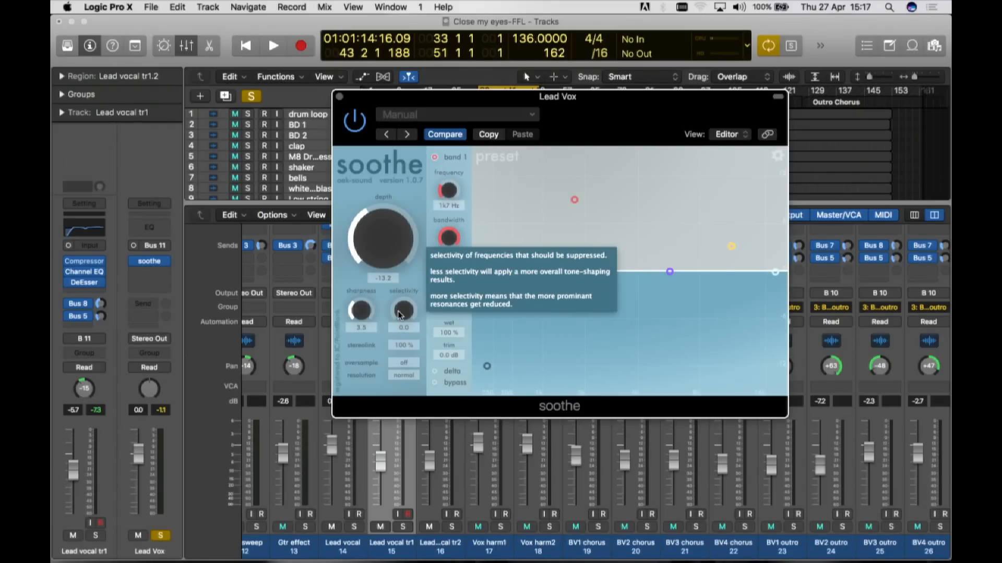
# - Try different selectivity amounts in soothe, settle on 3.1, and play the soloed vocal briefly
pyautogui.moveTo(399, 314); pyautogui.dragTo(405, 293)
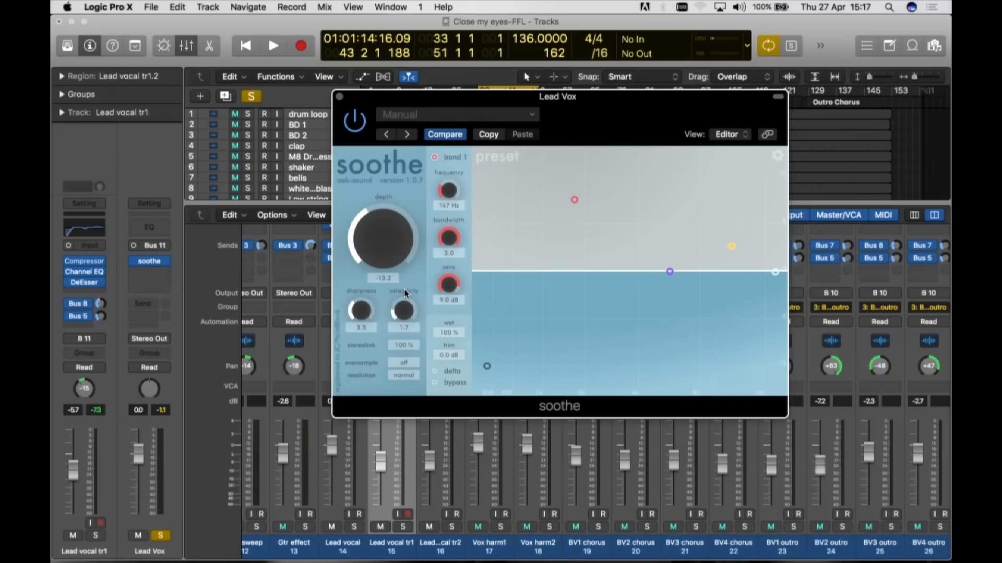
pyautogui.moveTo(405, 293); pyautogui.dragTo(399, 367)
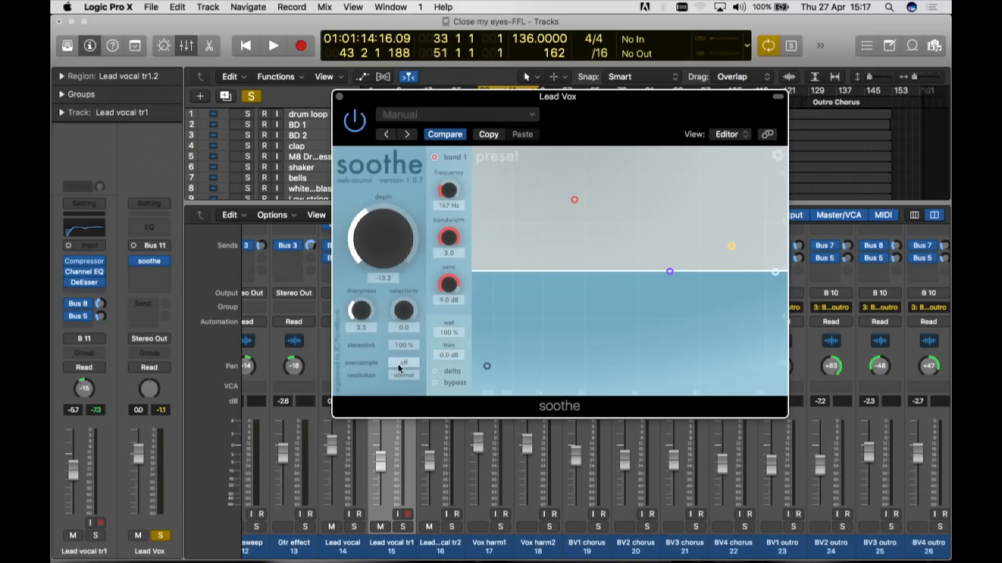
pyautogui.moveTo(402, 317); pyautogui.dragTo(403, 252)
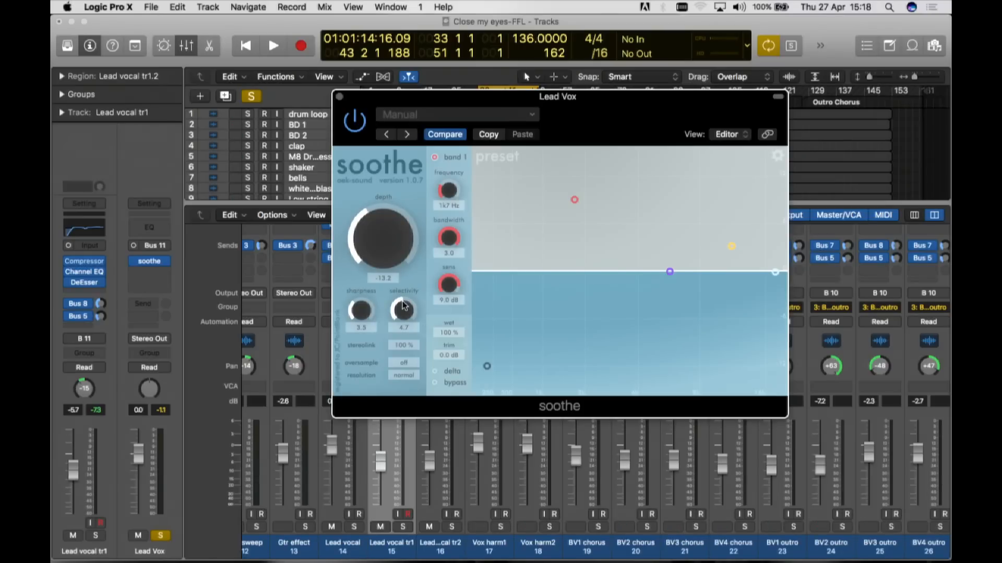
pyautogui.moveTo(403, 310)
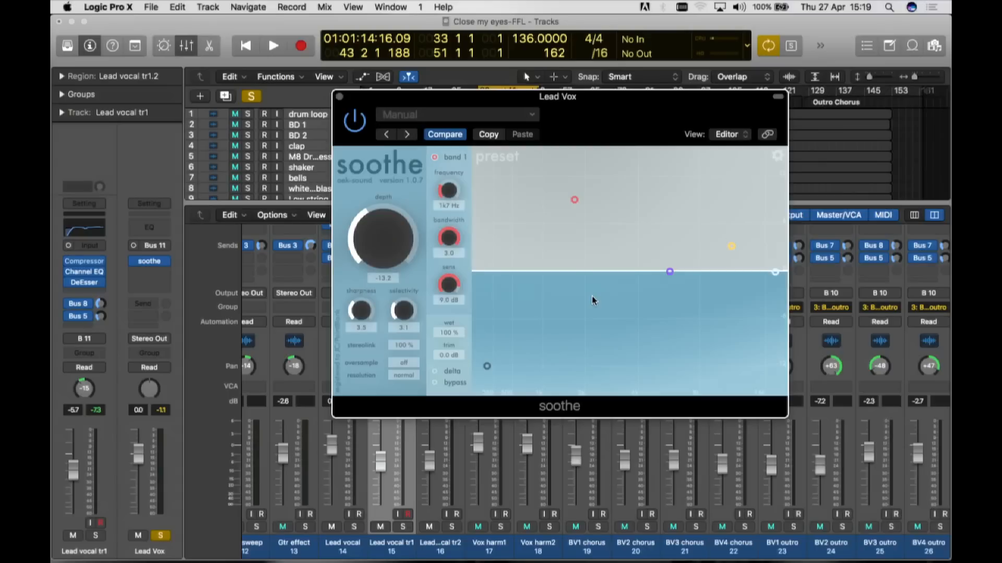
pyautogui.press('space')
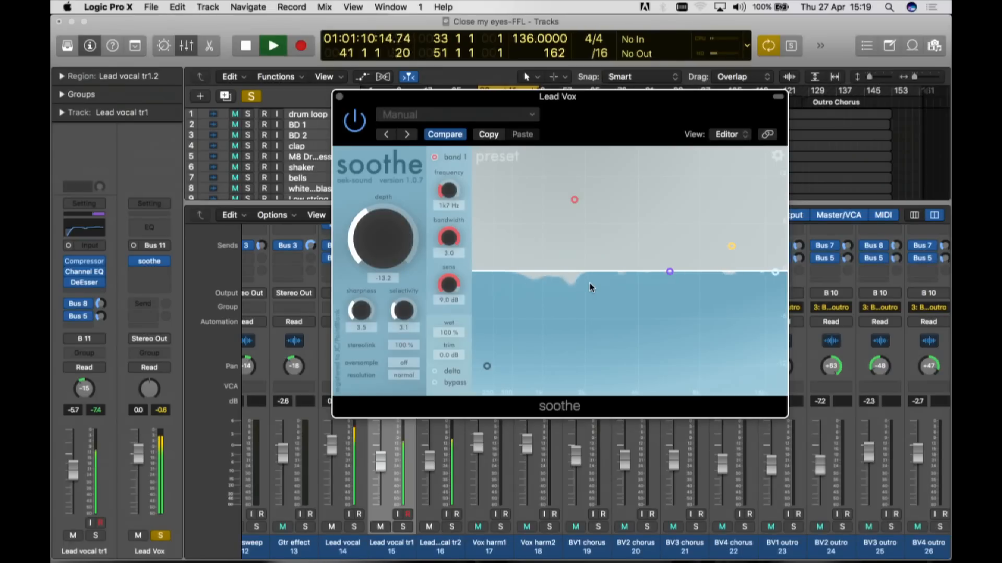
pyautogui.press('space')
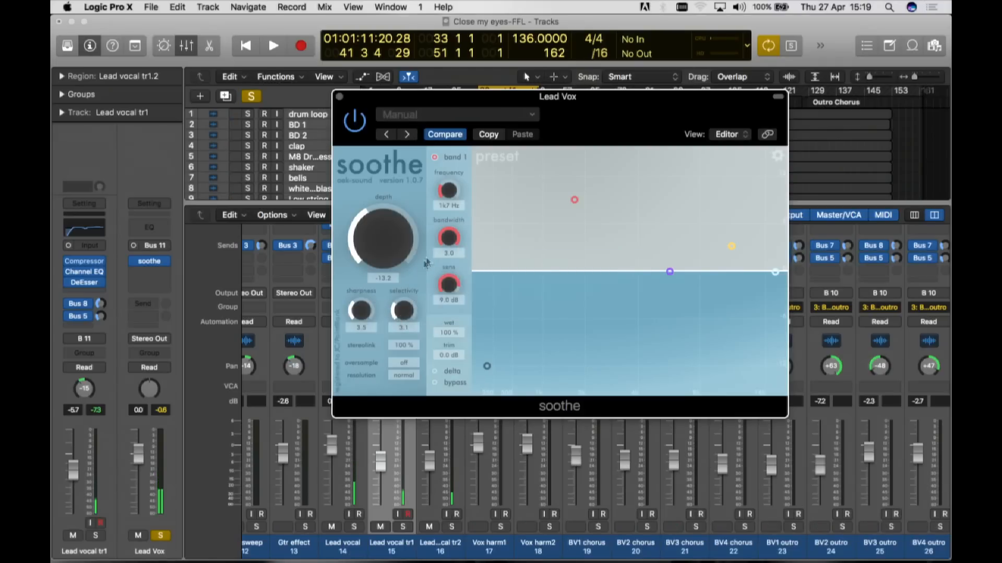
# - Examine soothe's stereolink and oversample controls and the available resolution options
pyautogui.moveTo(366, 315)
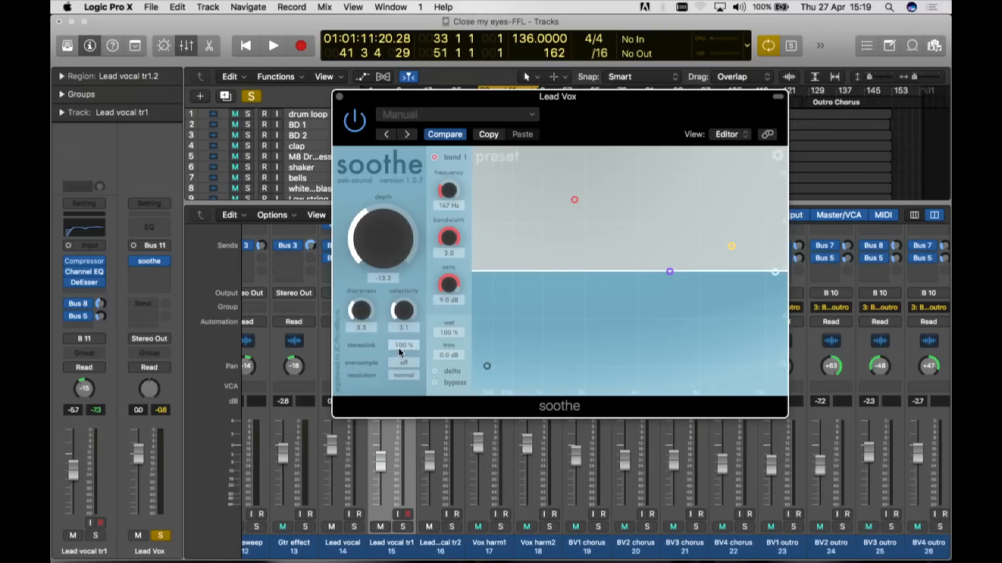
pyautogui.moveTo(402, 347)
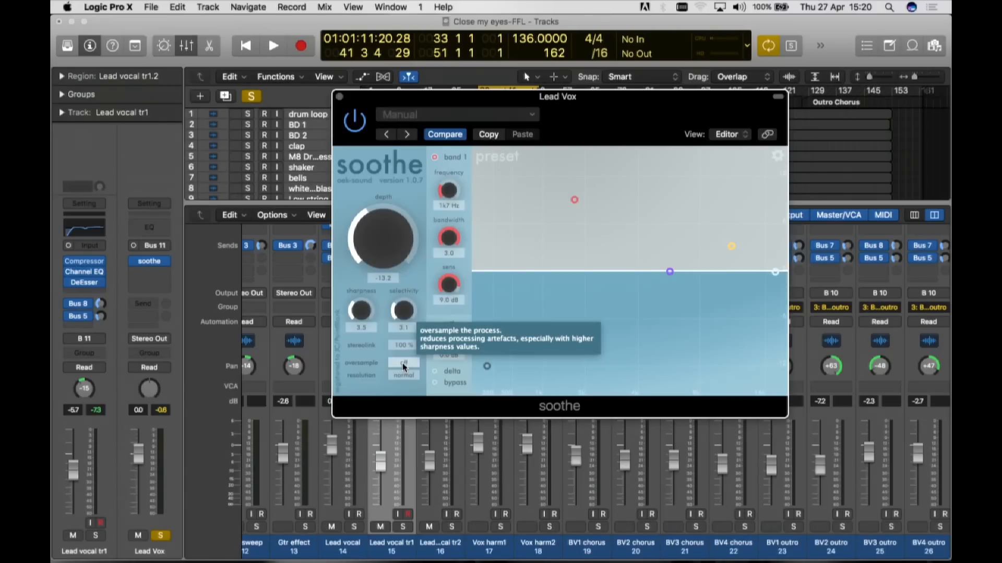
pyautogui.click(409, 377)
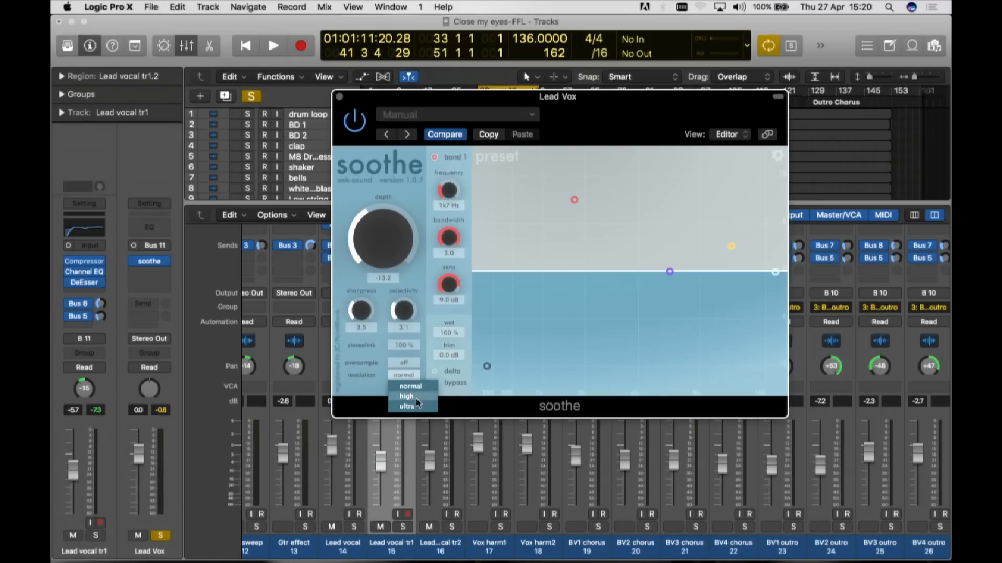
pyautogui.click(355, 385)
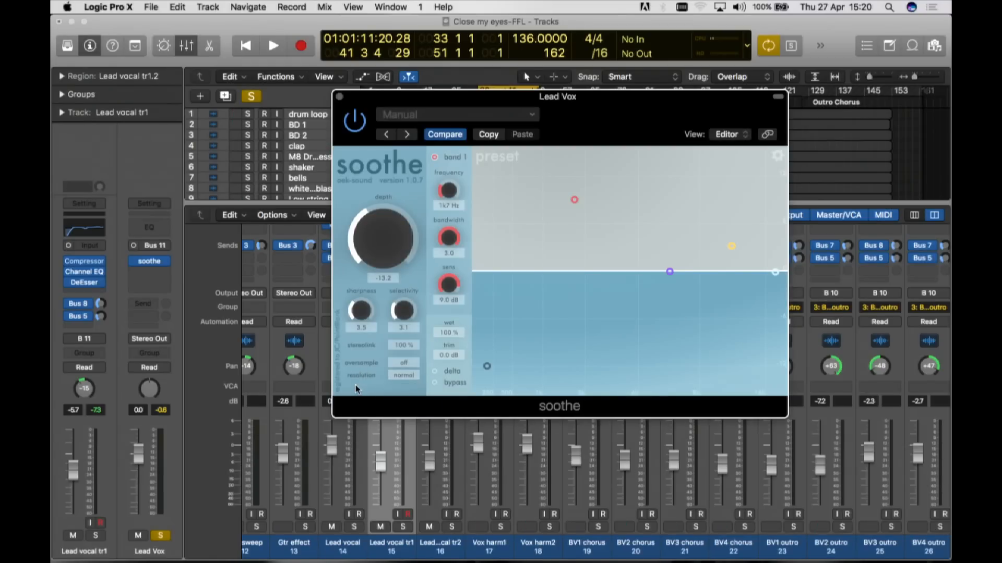
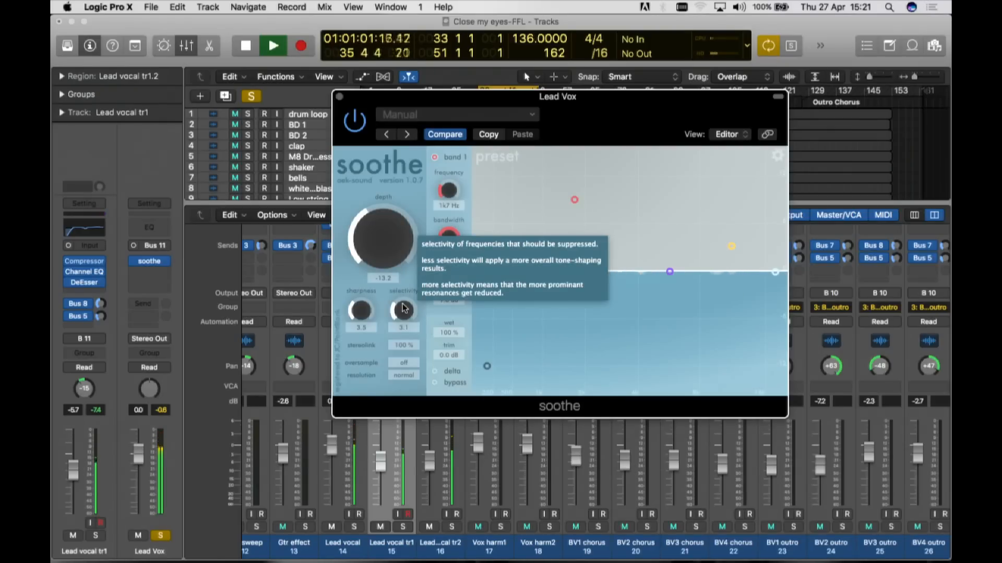
# - Enable soothe's low band and audition the vocal with the band's frequency raised to 2k1 Hz
pyautogui.press('space')
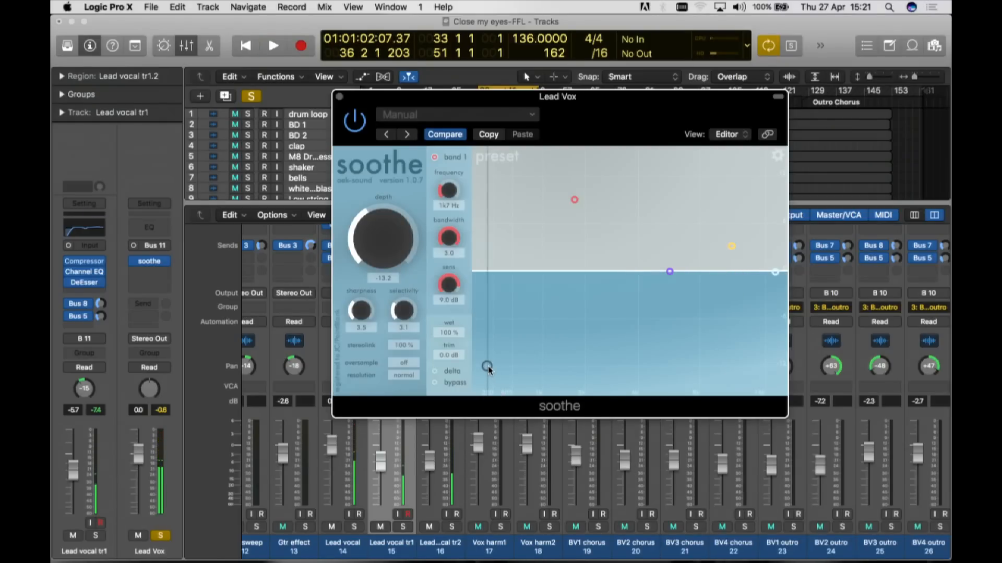
pyautogui.click(487, 366)
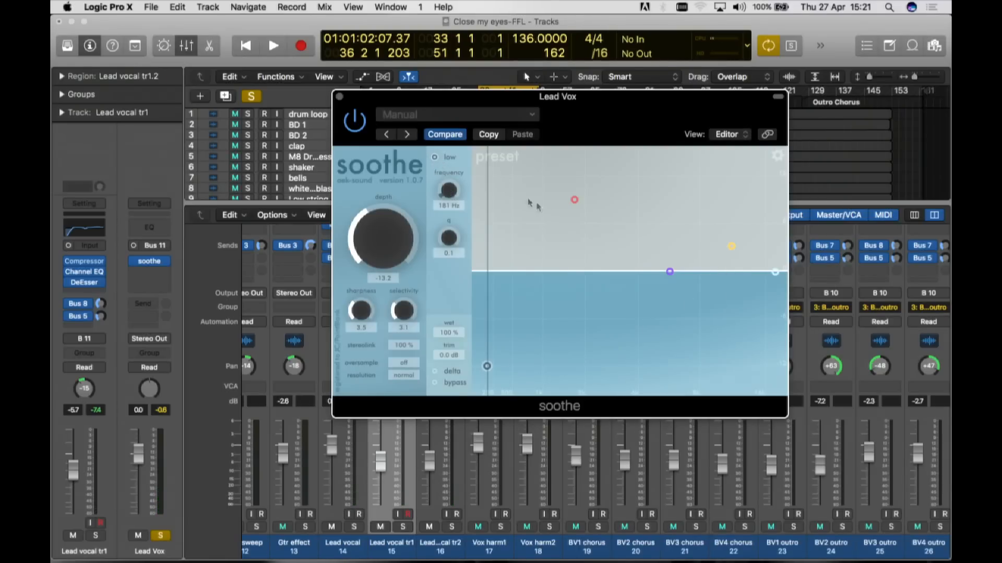
pyautogui.click(432, 157)
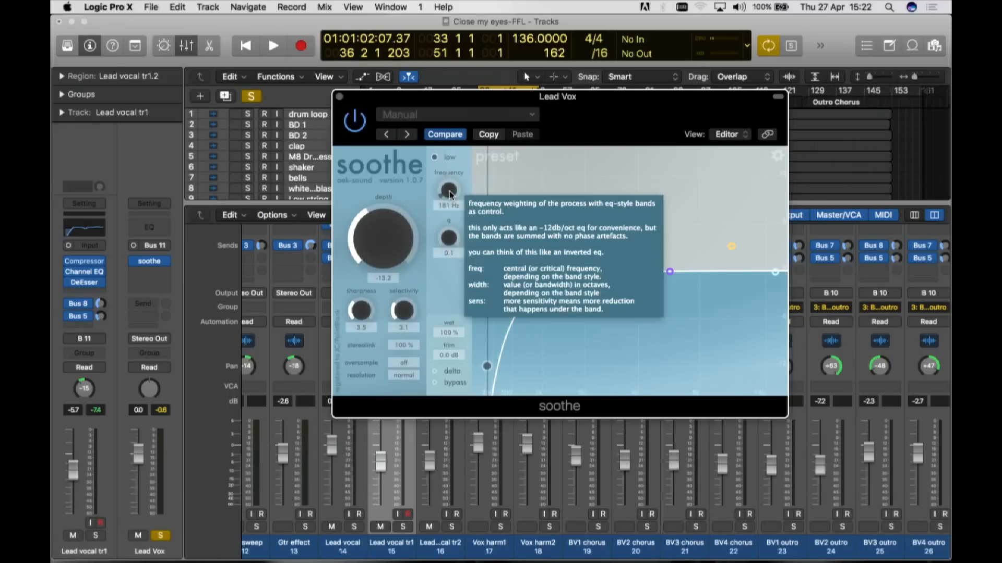
pyautogui.moveTo(449, 193); pyautogui.dragTo(447, 164)
pyautogui.press('space')
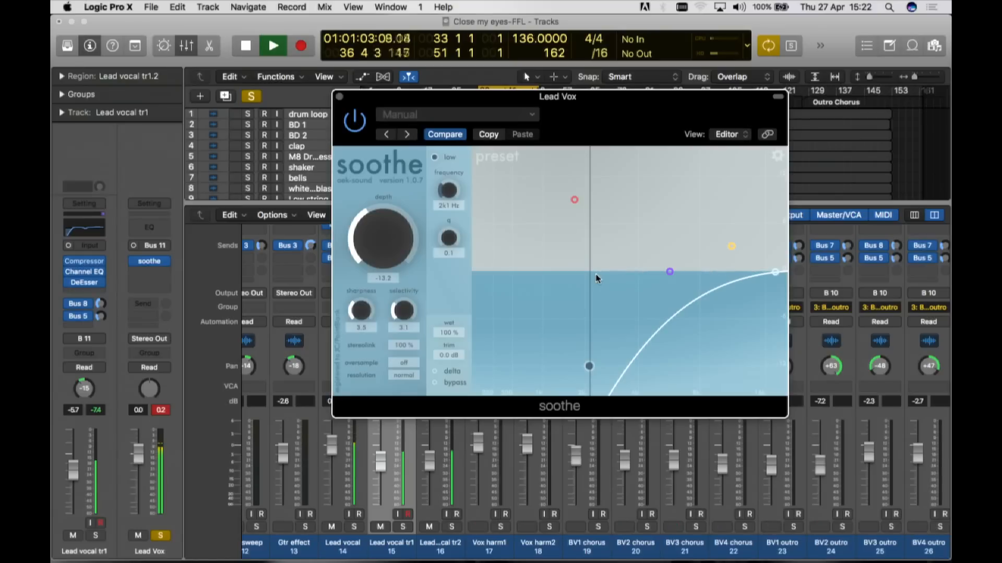
pyautogui.press('space')
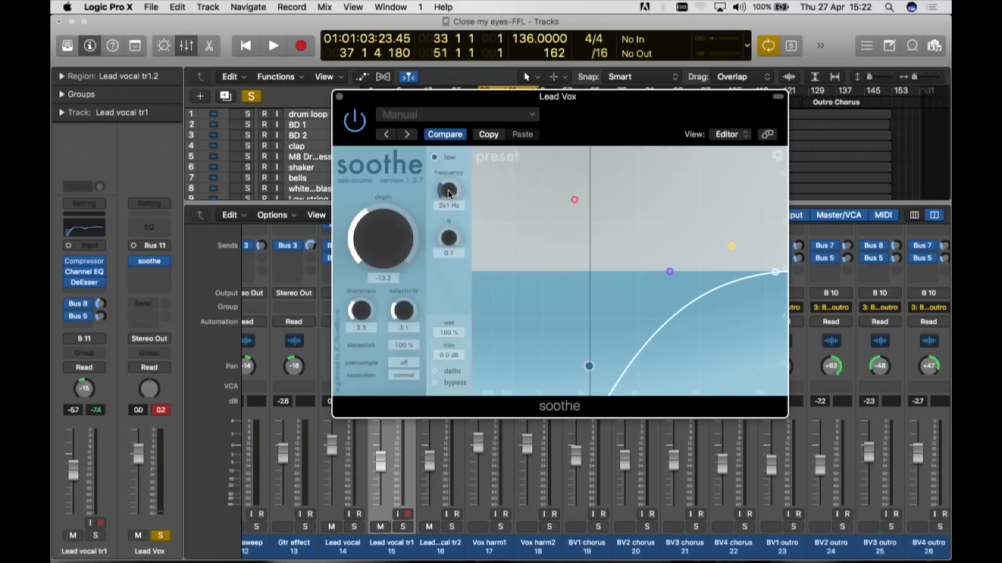
# - Lower the low band's frequency to 131 Hz while playing the soloed vocal, and stop playback
pyautogui.moveTo(448, 193); pyautogui.dragTo(441, 215)
pyautogui.press('space')
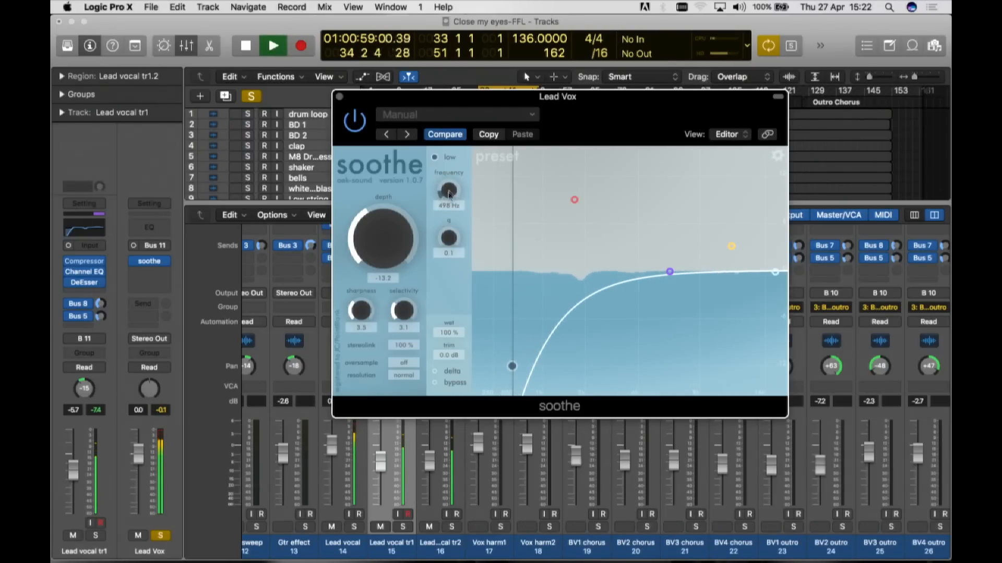
pyautogui.moveTo(449, 194); pyautogui.dragTo(450, 201)
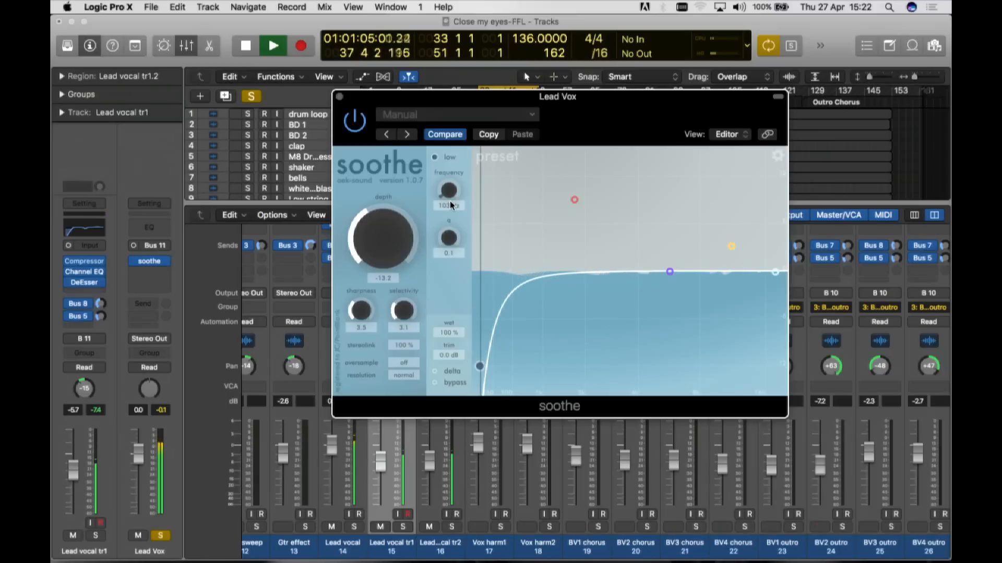
pyautogui.moveTo(450, 201); pyautogui.dragTo(451, 200)
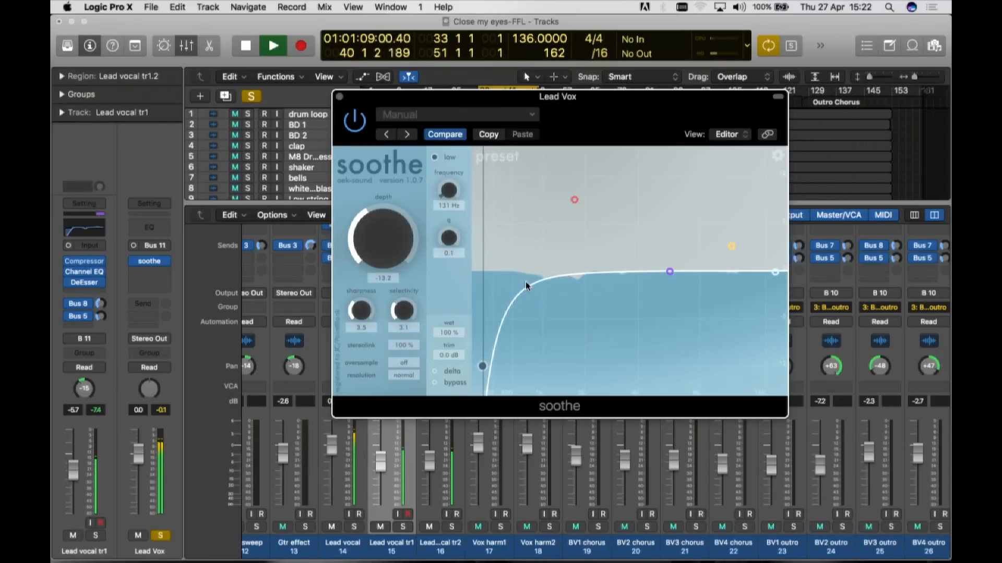
pyautogui.press('space')
# - Enable soothe's band 1 and play the soloed vocal through it
pyautogui.click(575, 200)
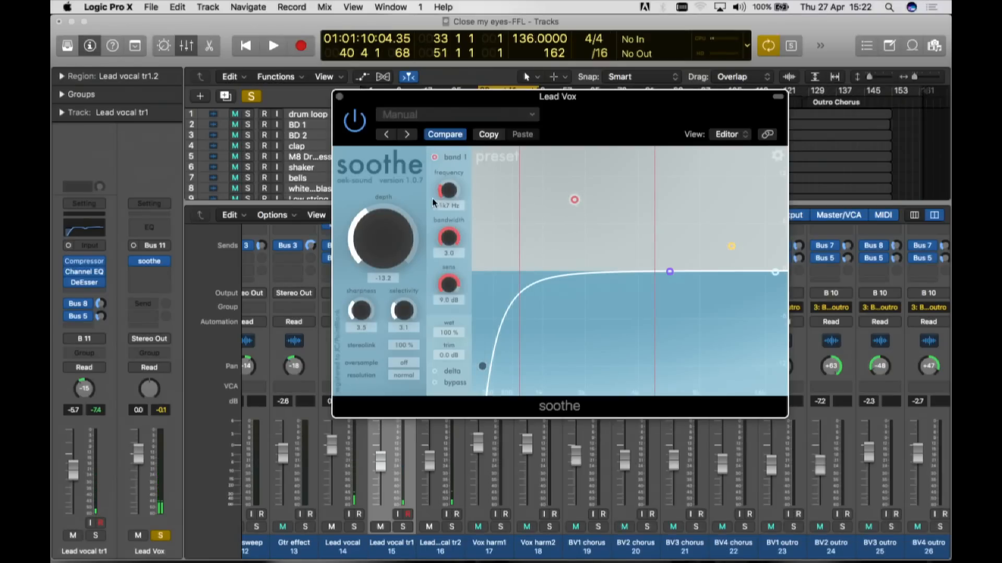
pyautogui.click(435, 158)
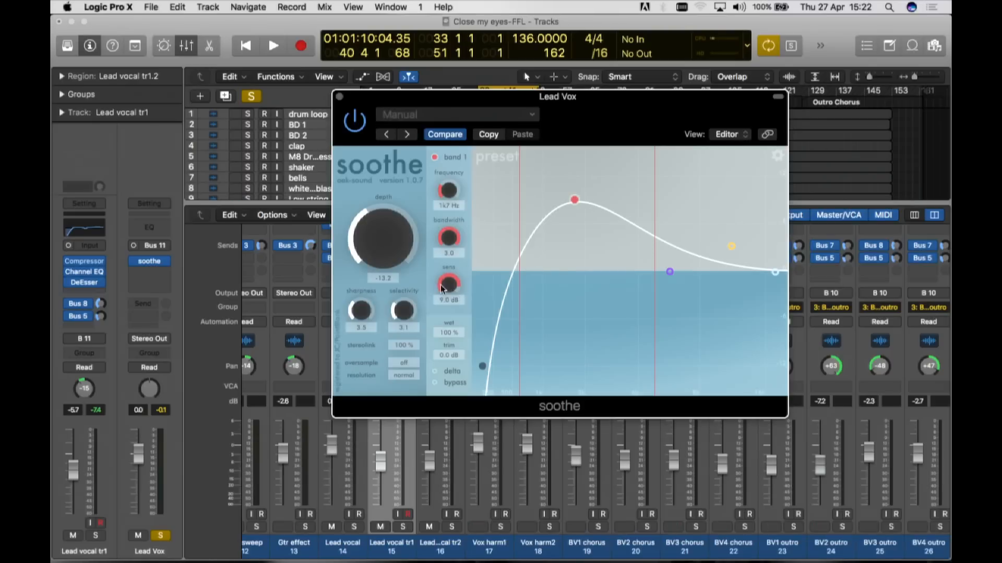
pyautogui.moveTo(450, 286)
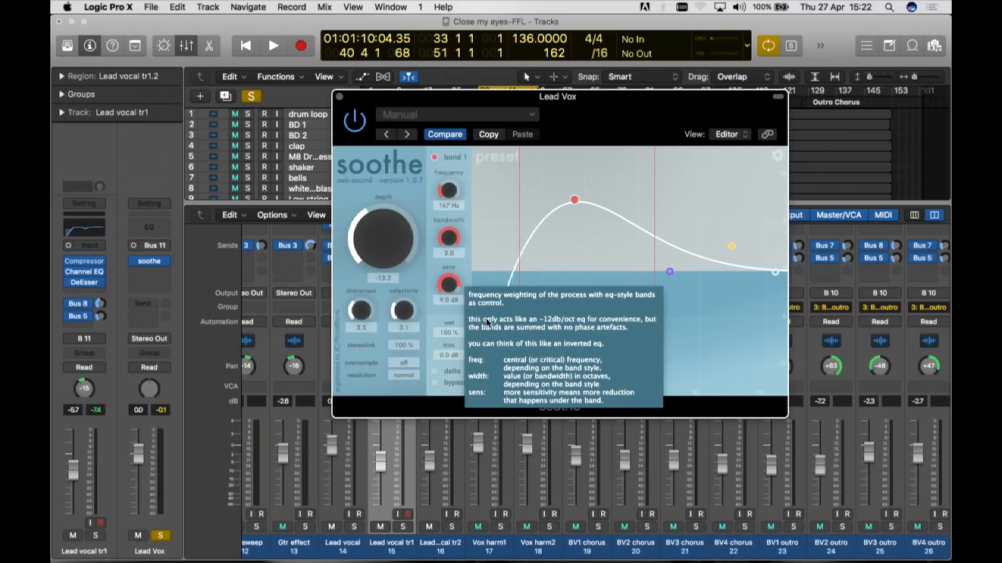
pyautogui.press('space')
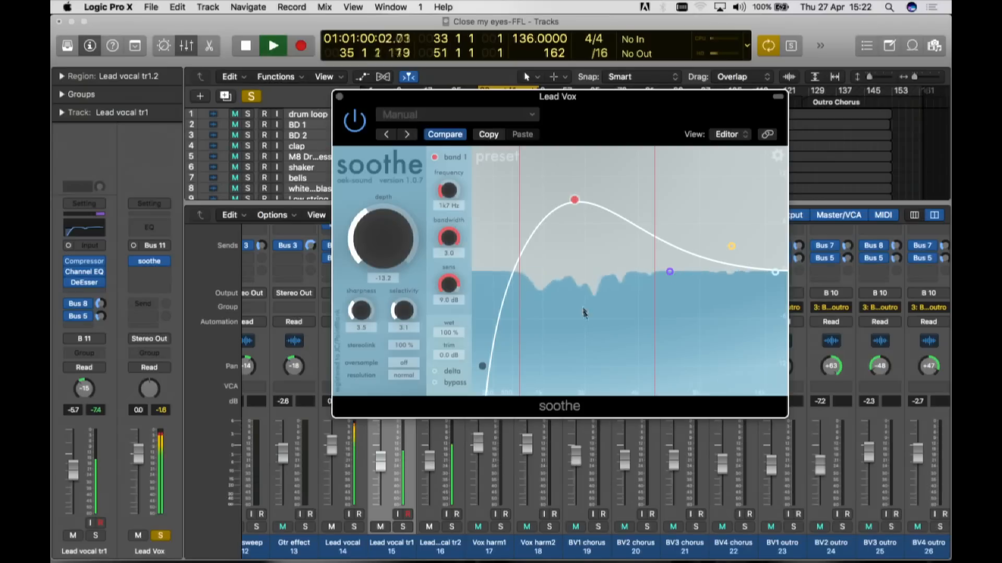
# - Compare the soloed vocal with band 1 bypassed and active, and stop playback
pyautogui.click(434, 157)
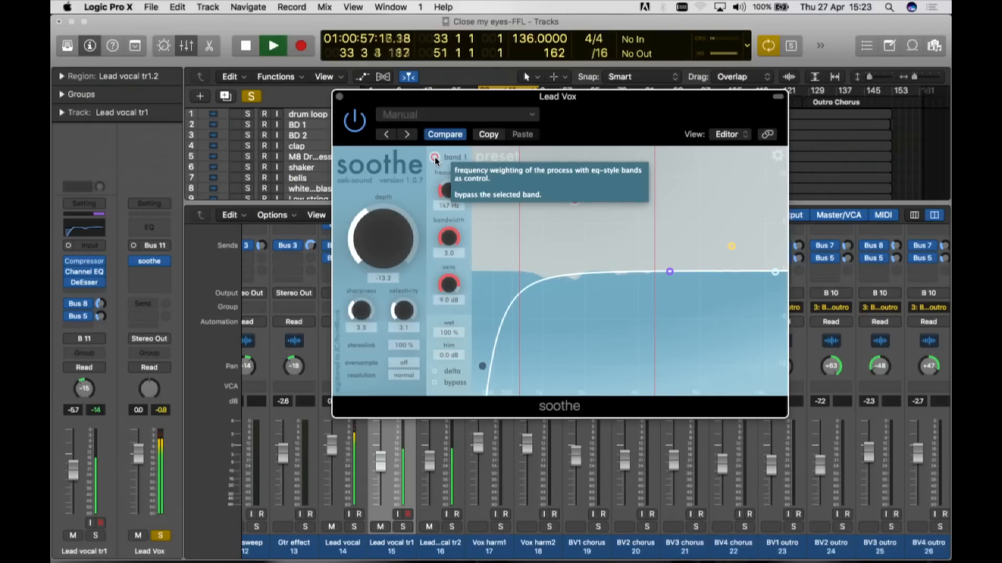
pyautogui.press('space')
pyautogui.click(434, 157)
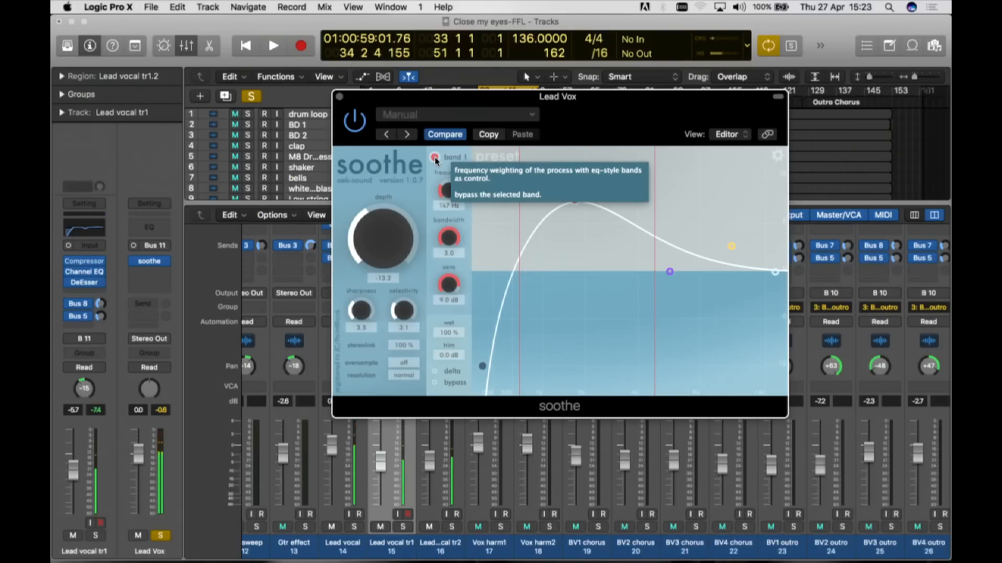
pyautogui.press('space')
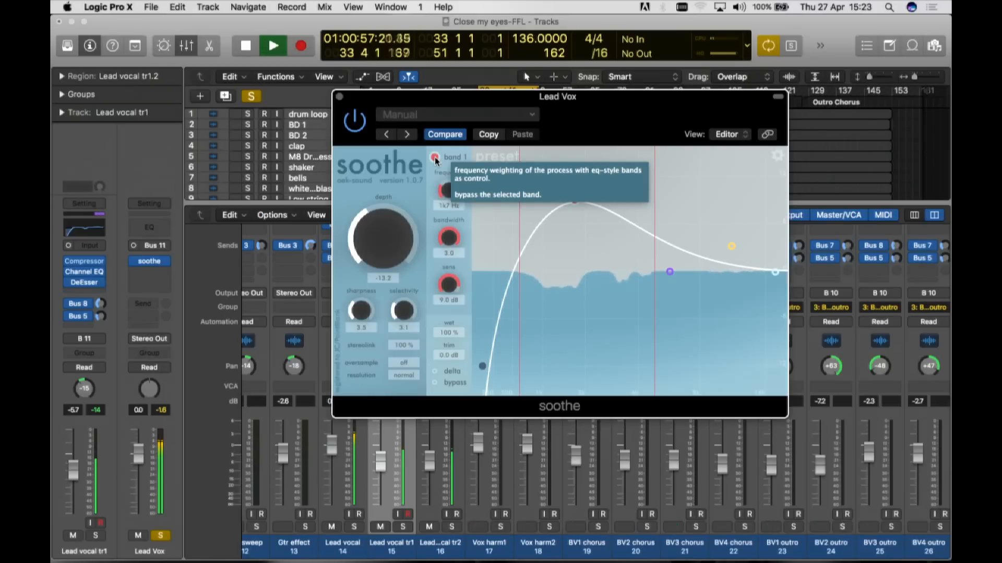
pyautogui.press('space')
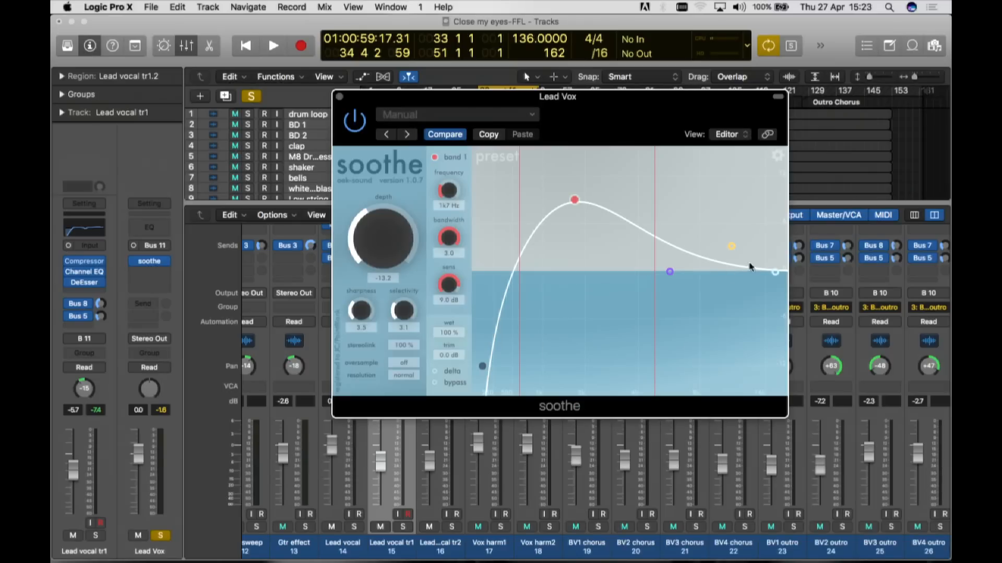
# - Enable soothe's band 2 and high band while auditioning the soloed vocal, and stop playback
pyautogui.click(730, 245)
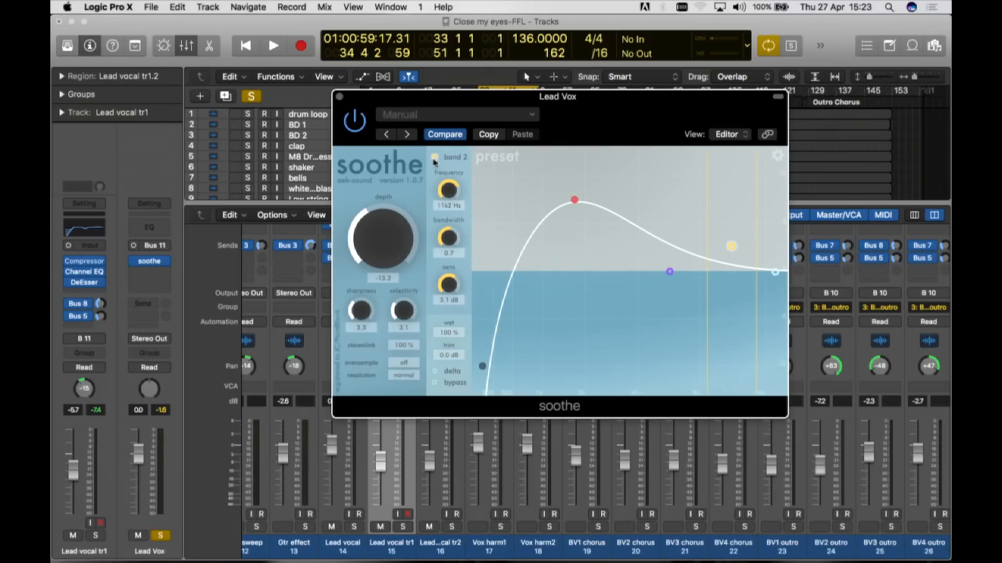
pyautogui.click(434, 157)
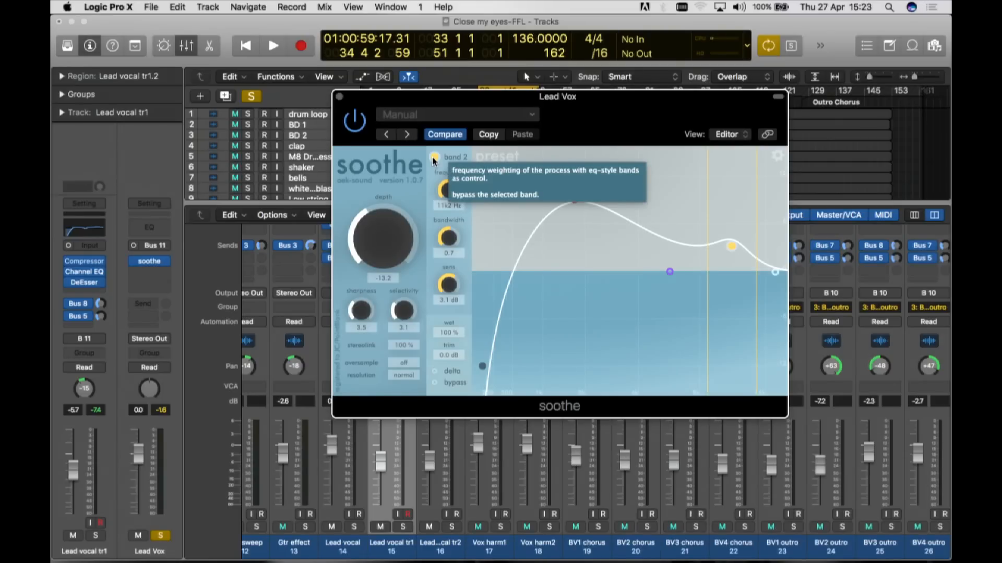
pyautogui.press('space')
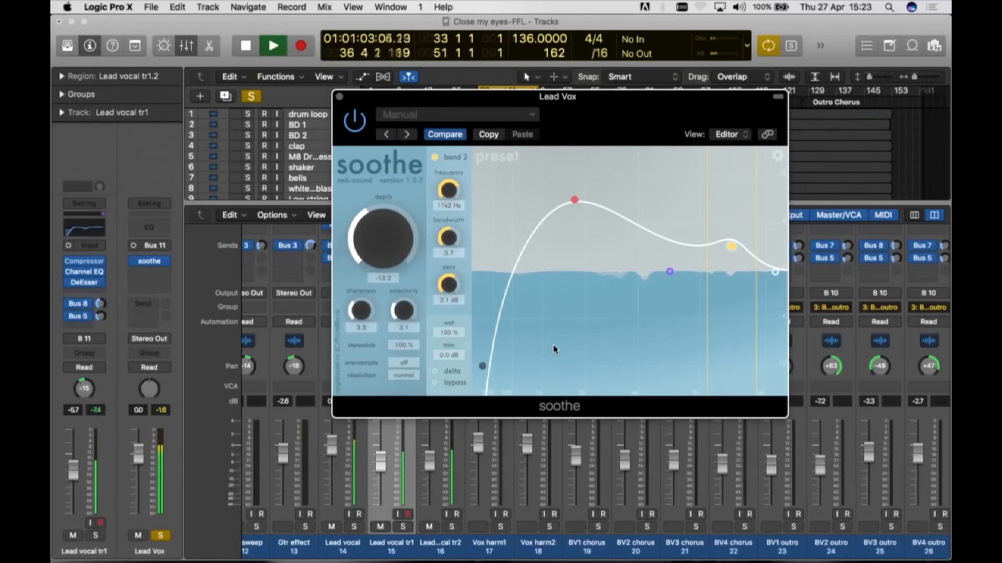
pyautogui.click(776, 271)
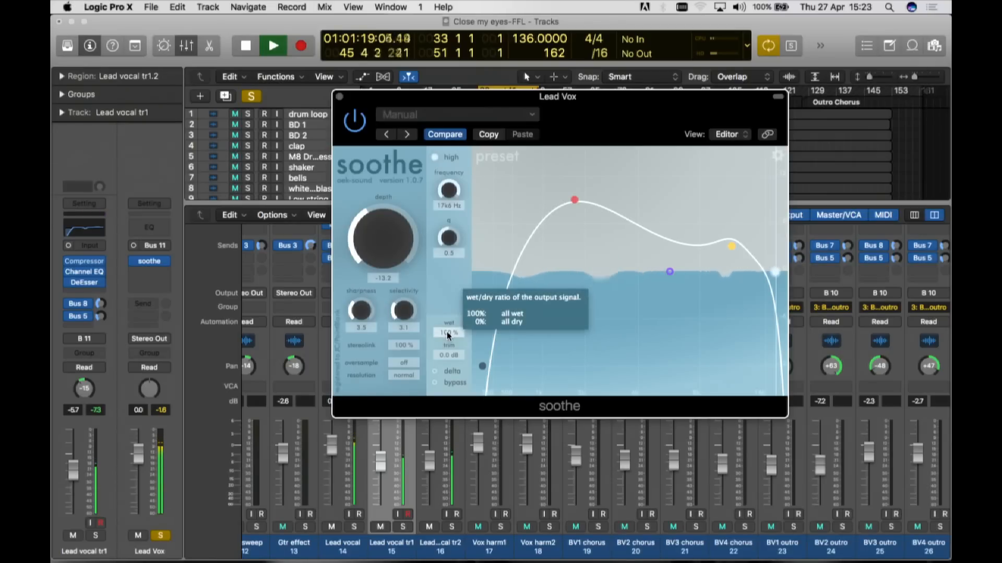
pyautogui.press('space')
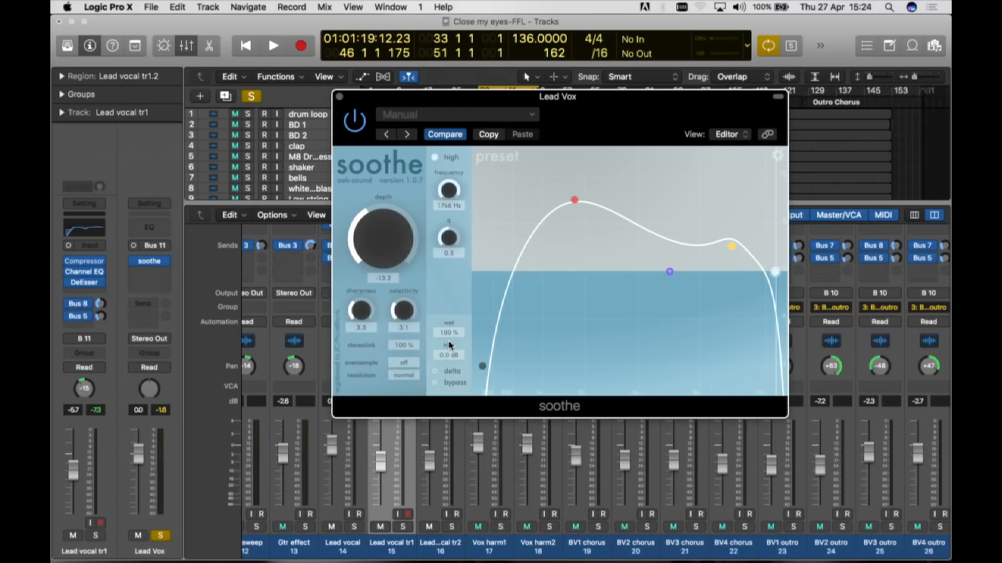
# - Listen to soothe's delta signal during playback of the soloed vocal, and return to the normal output
pyautogui.click(435, 373)
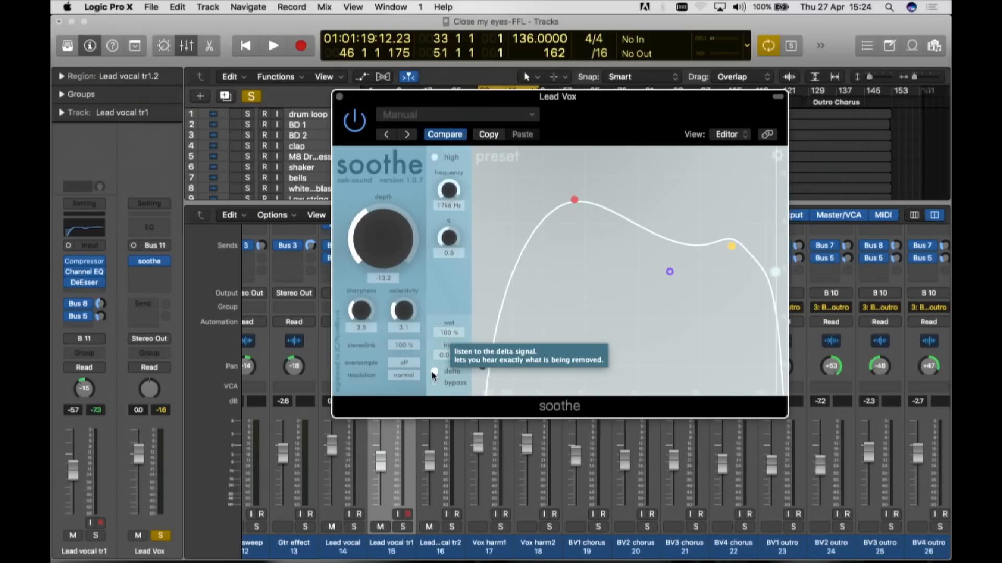
pyautogui.press('space')
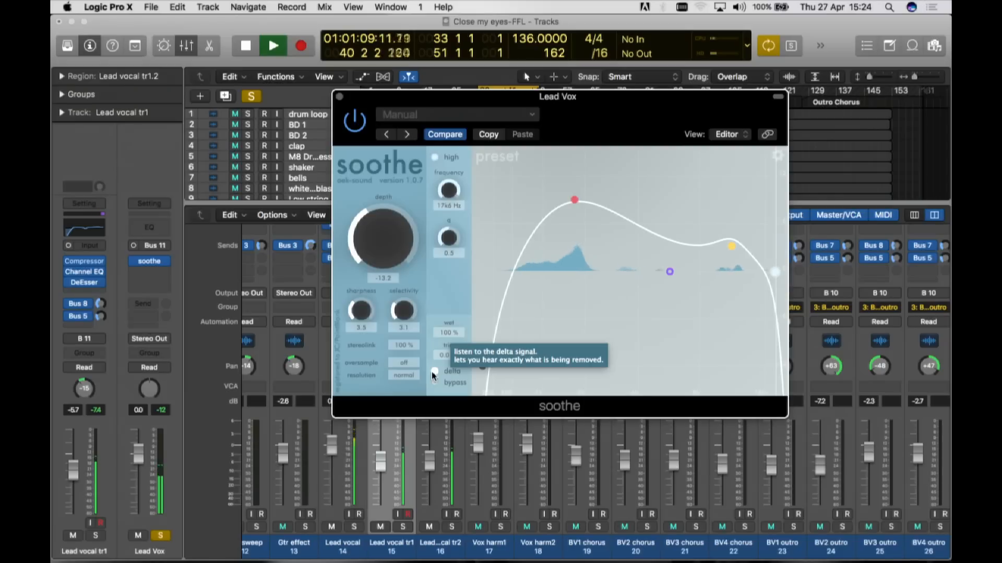
pyautogui.click(434, 372)
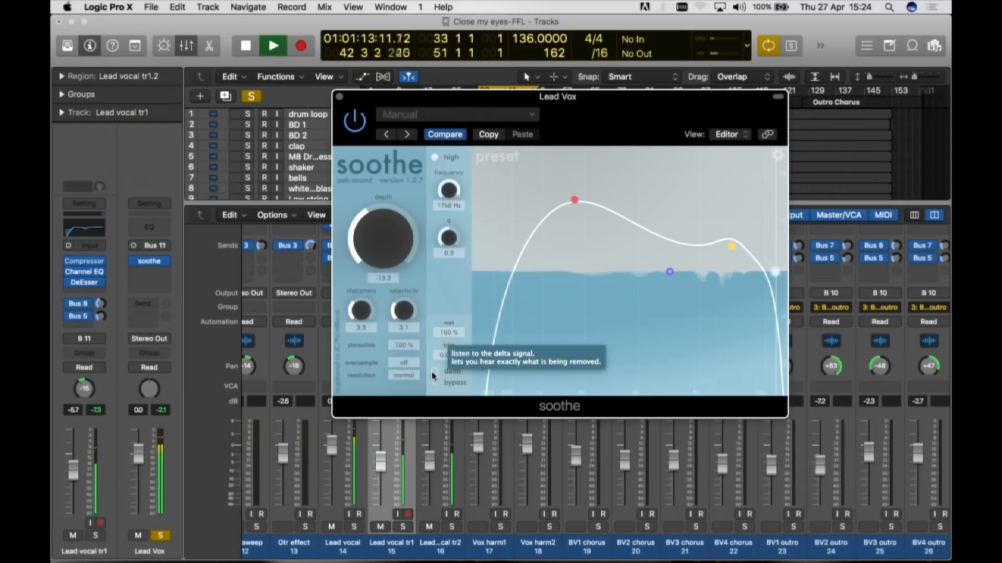
# - Audition the soloed Lead Vox bus through soothe, reset the bus's peak level readout, and stop playback
pyautogui.press('space')
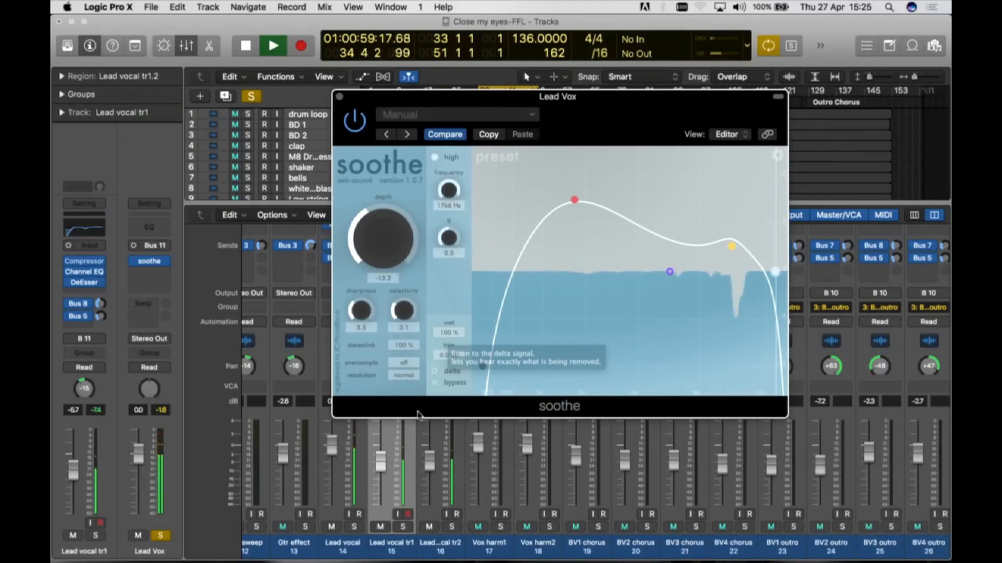
pyautogui.click(163, 412)
pyautogui.press('space')
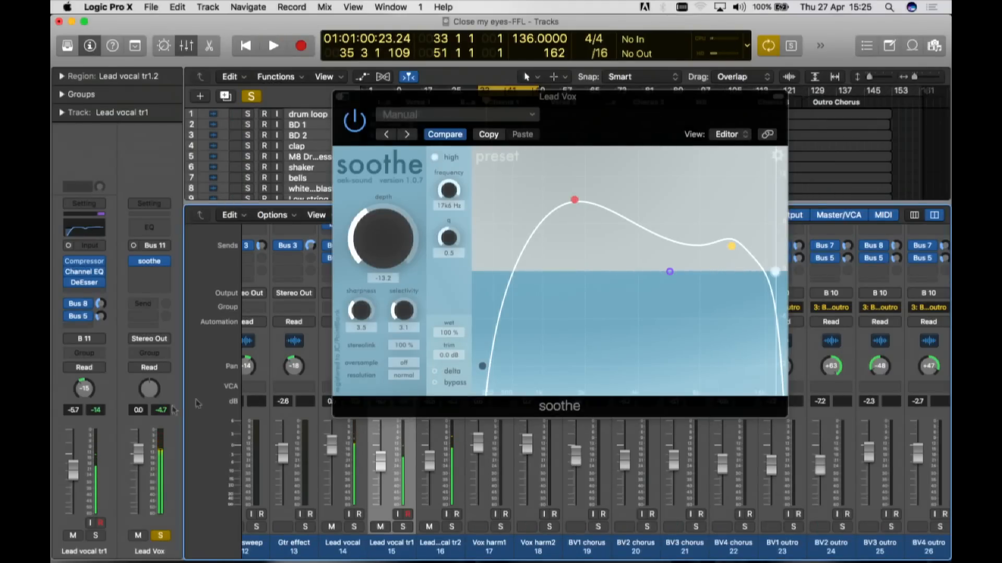
# - Unsolo the Lead Vox bus and compare the full mix with soothe active and bypassed, stopping playback at the end
pyautogui.click(163, 536)
pyautogui.press('space')
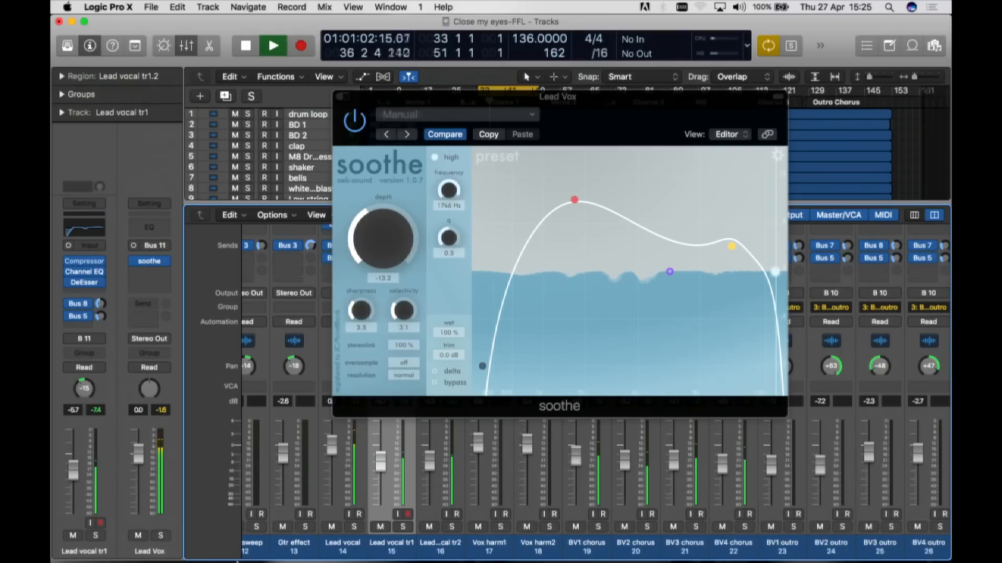
pyautogui.press('space')
pyautogui.click(436, 385)
pyautogui.press('space')
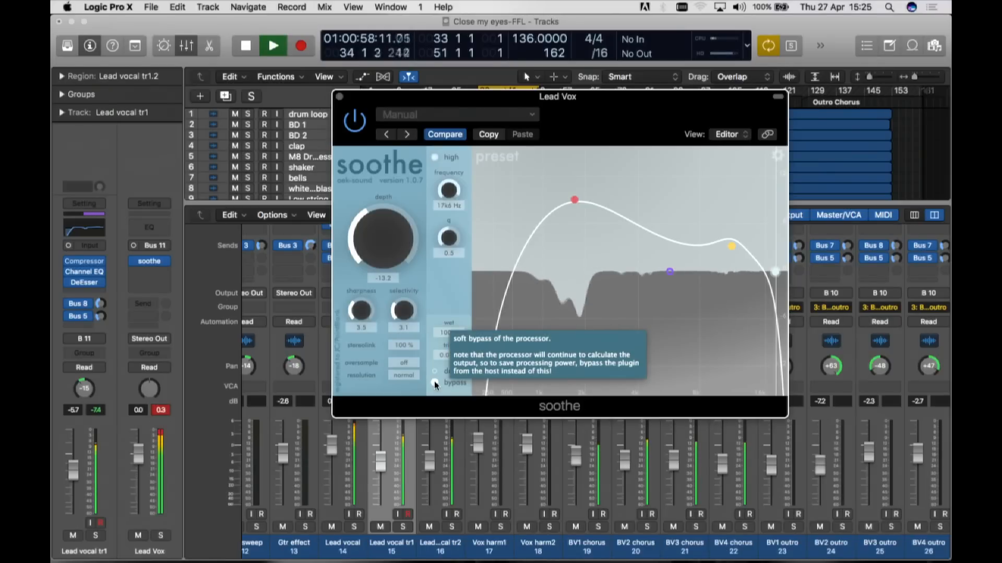
pyautogui.press('space')
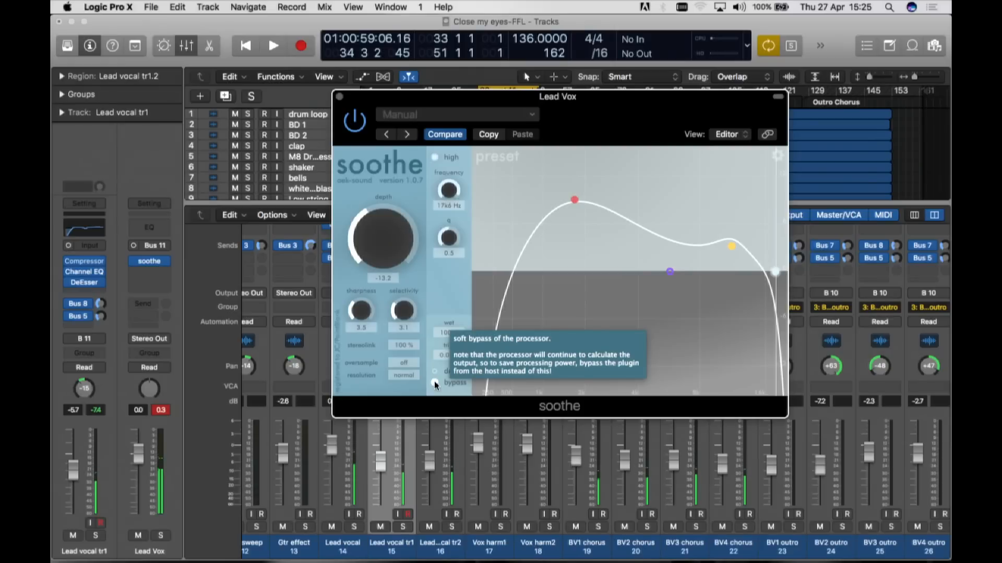
pyautogui.press('space')
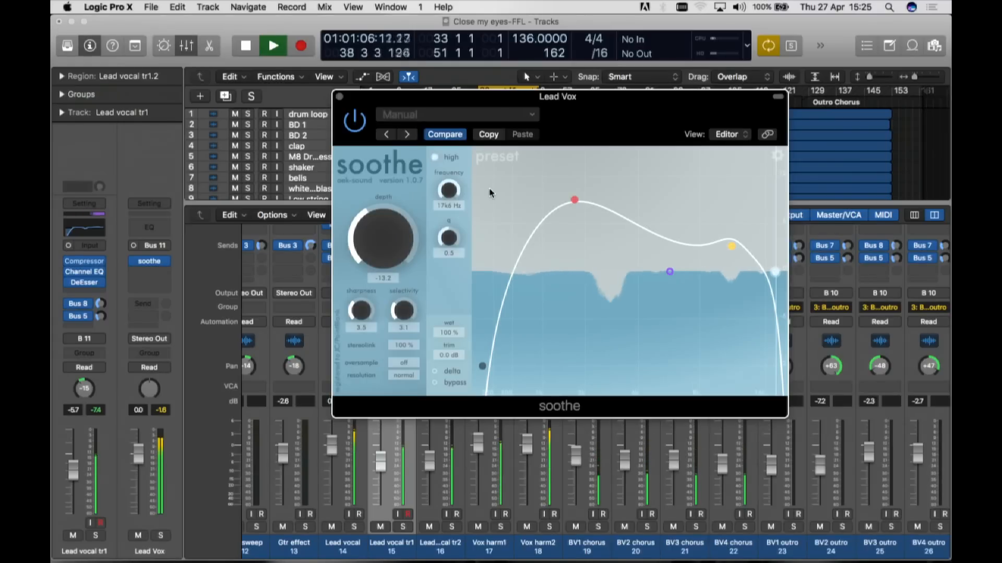
pyautogui.press('space')
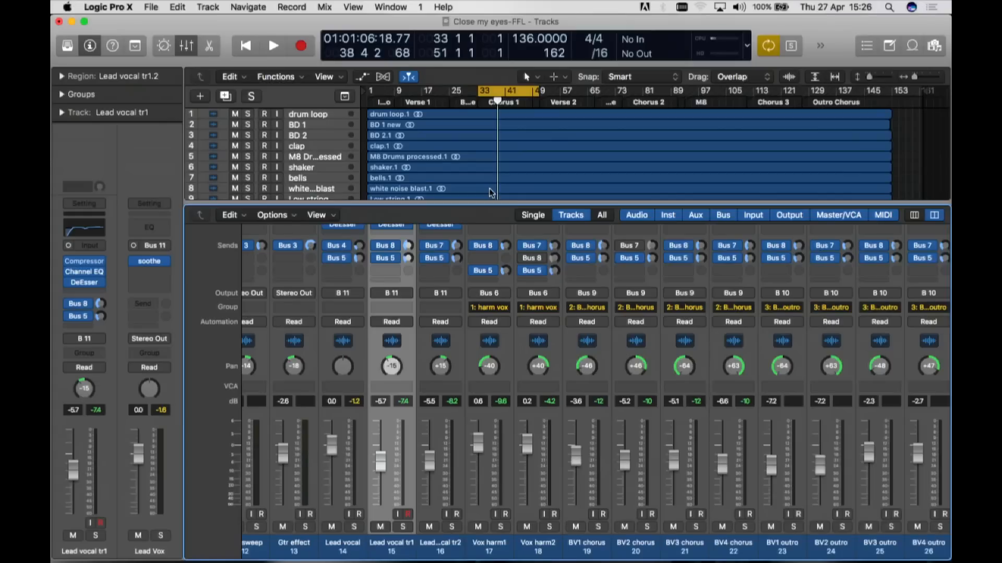
# - Close the Close my eyes-FFL project without saving and switch to the JUPITER ONE_VOLCANO_JC-tweaks project
pyautogui.press('super+w')
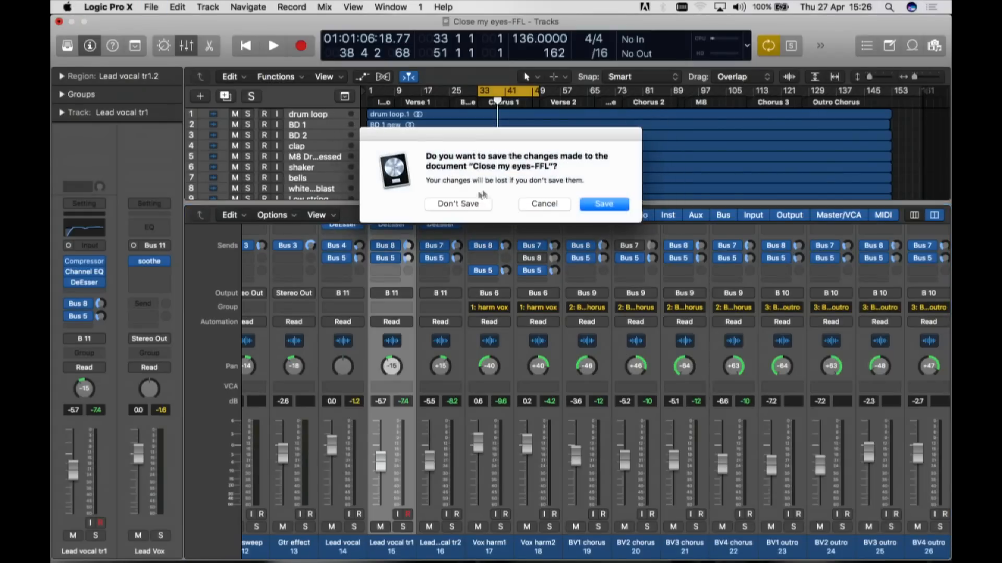
pyautogui.click(459, 204)
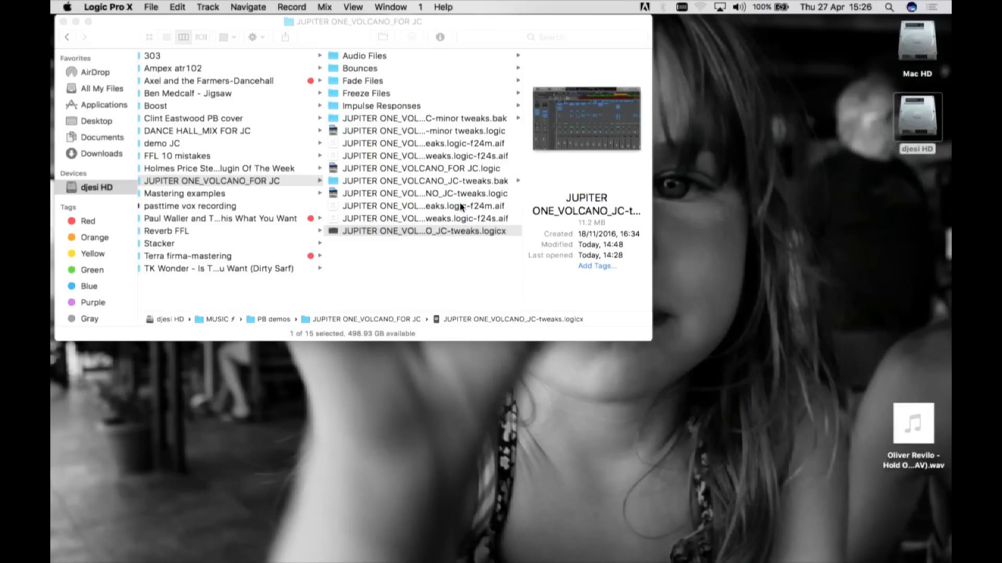
pyautogui.click(890, 542)
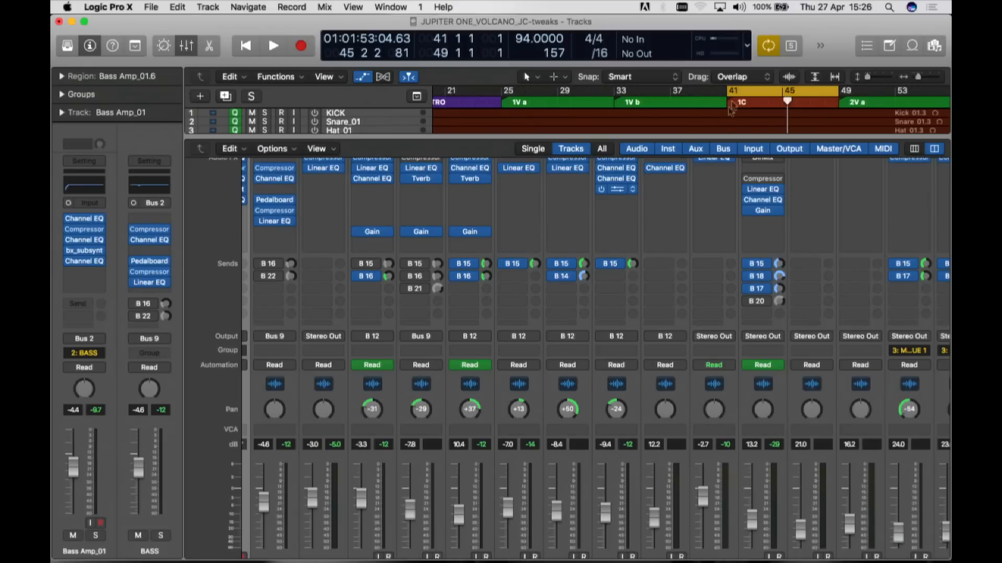
# - Extend the cycle range back to start at bar 33 and open soothe on the DRUMS bus
pyautogui.moveTo(729, 92); pyautogui.dragTo(613, 88)
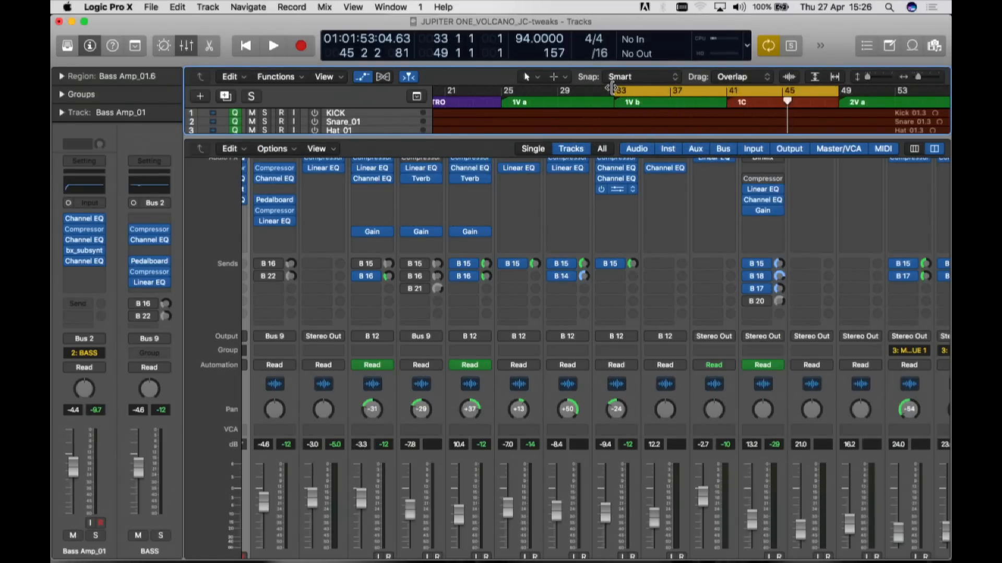
pyautogui.scroll(-3, 645, 236)
pyautogui.hscroll(-10, 645, 235)
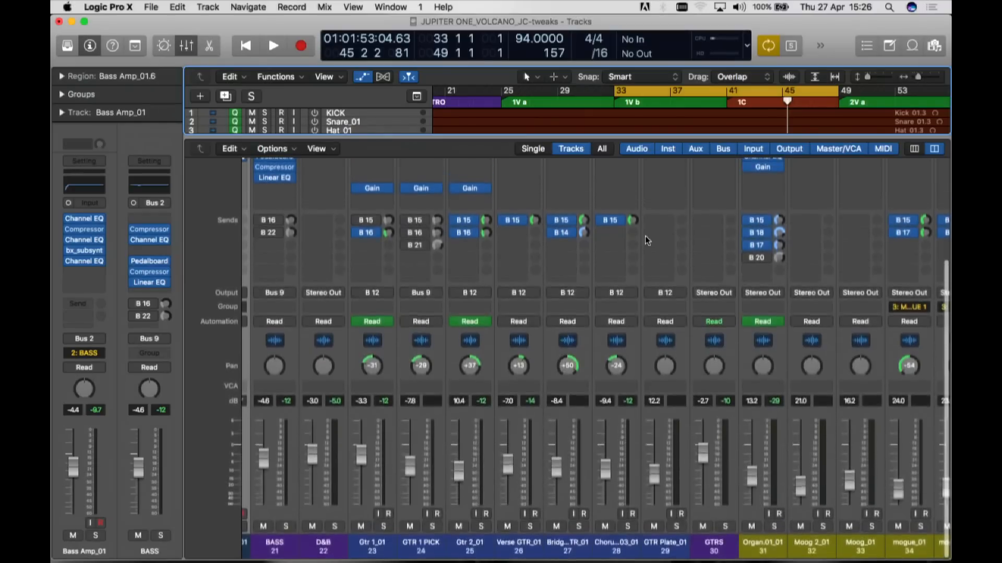
pyautogui.hscroll(-13, 655, 375)
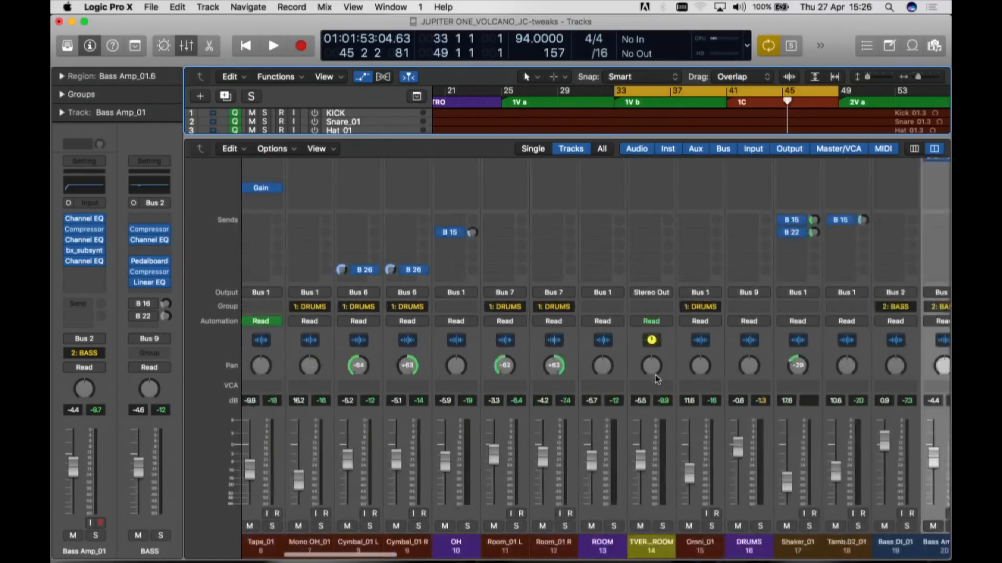
pyautogui.hscroll(4, 655, 375)
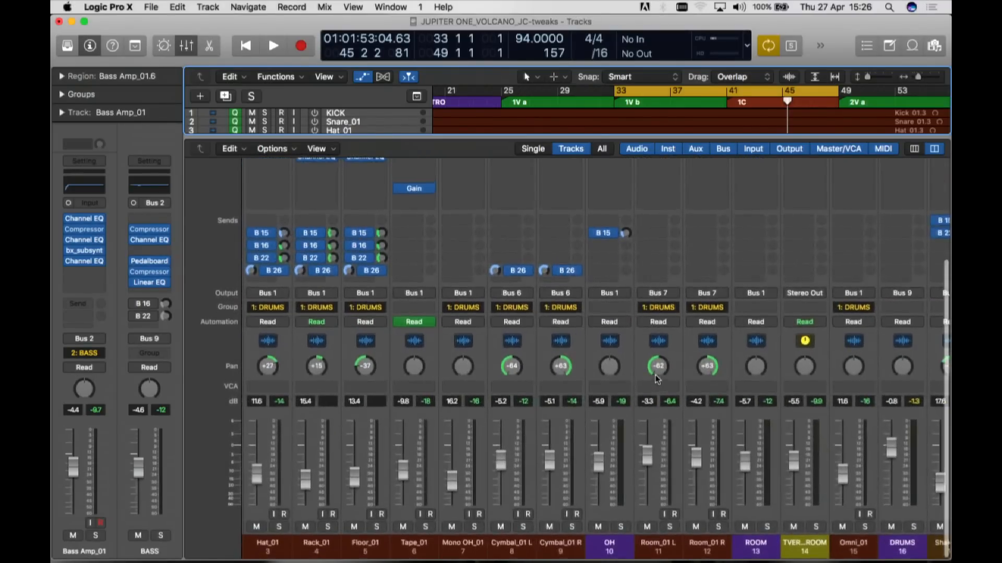
pyautogui.hscroll(1, 655, 375)
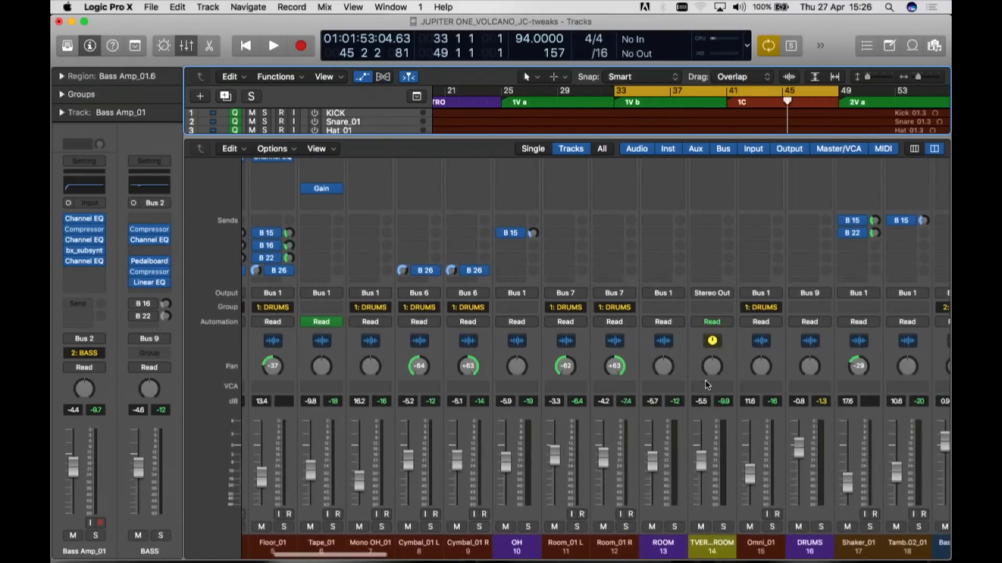
pyautogui.scroll(3, 707, 381)
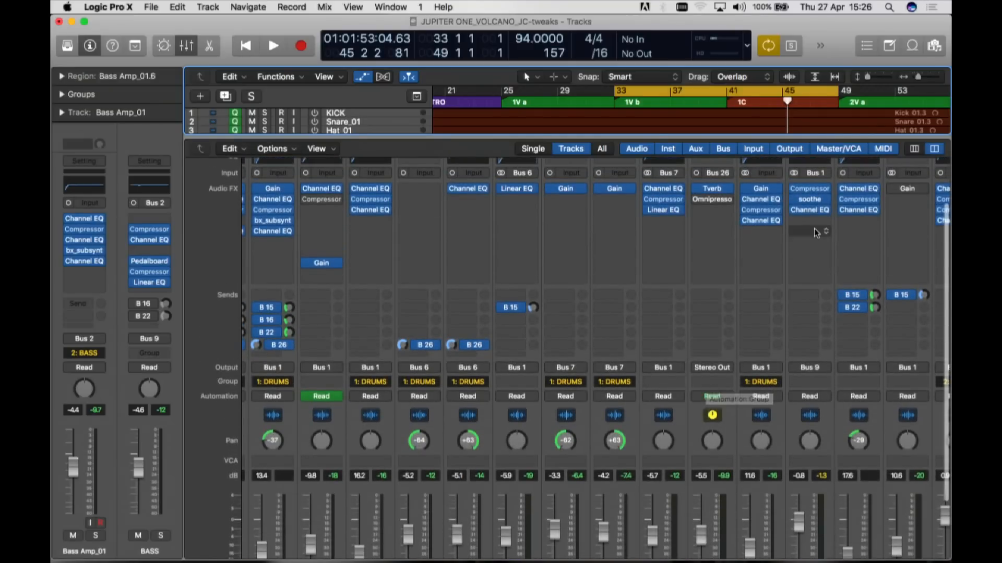
pyautogui.click(810, 197)
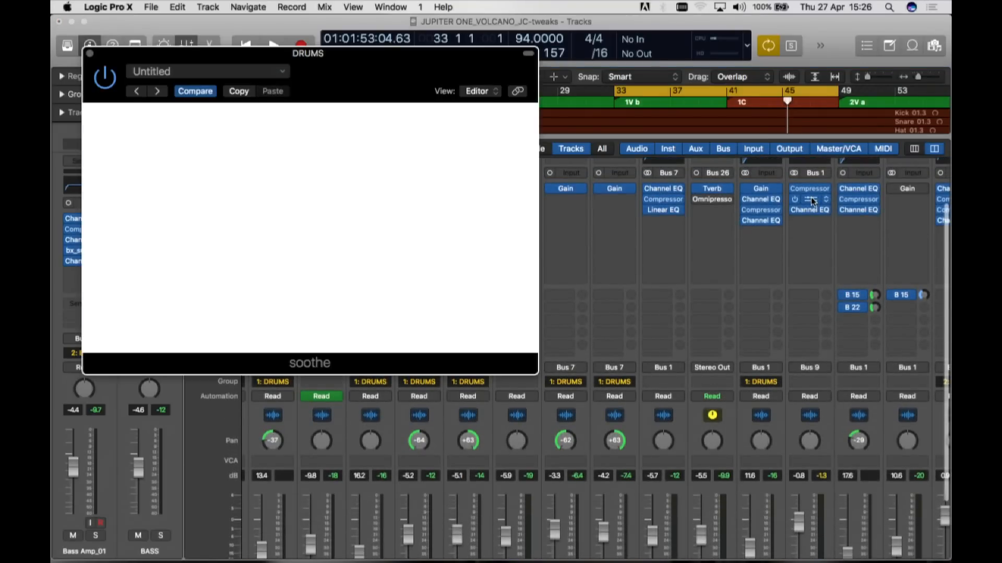
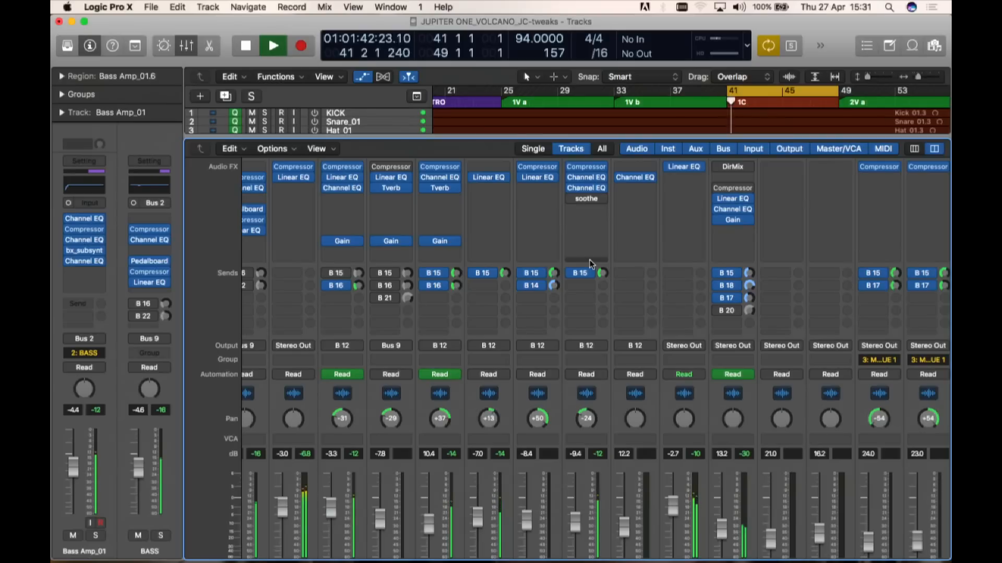
# - Open soothe on Chorus GTR.03_01, audition the chorus without it, switch the plug-in on during playback, and close its window
pyautogui.click(587, 199)
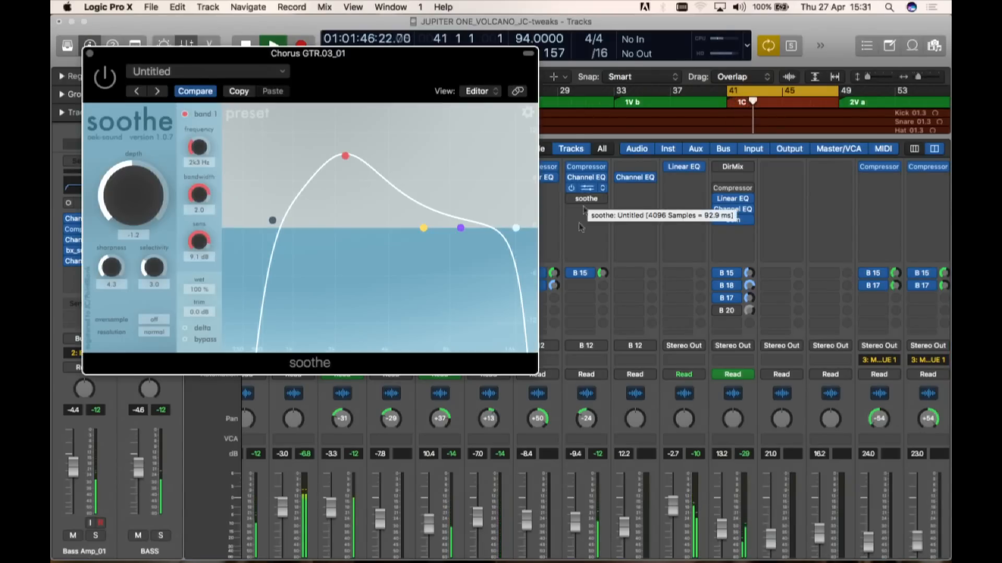
pyautogui.moveTo(425, 63); pyautogui.dragTo(631, 63)
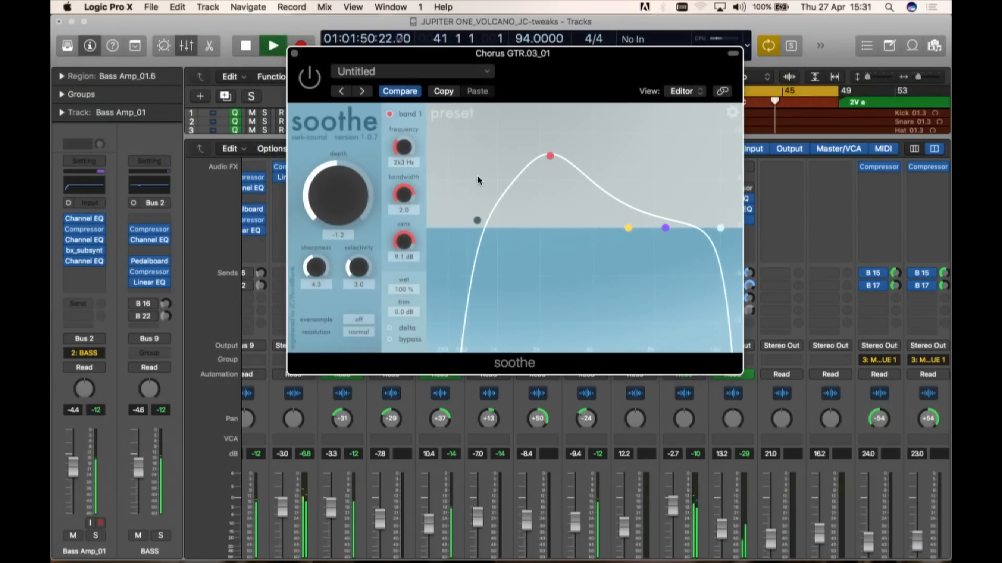
pyautogui.press('space')
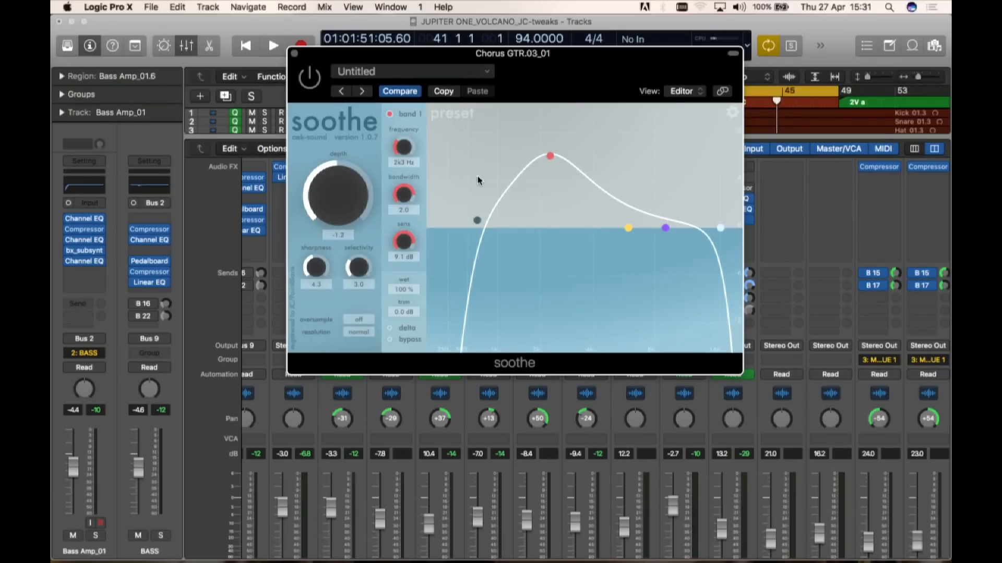
pyautogui.press('space')
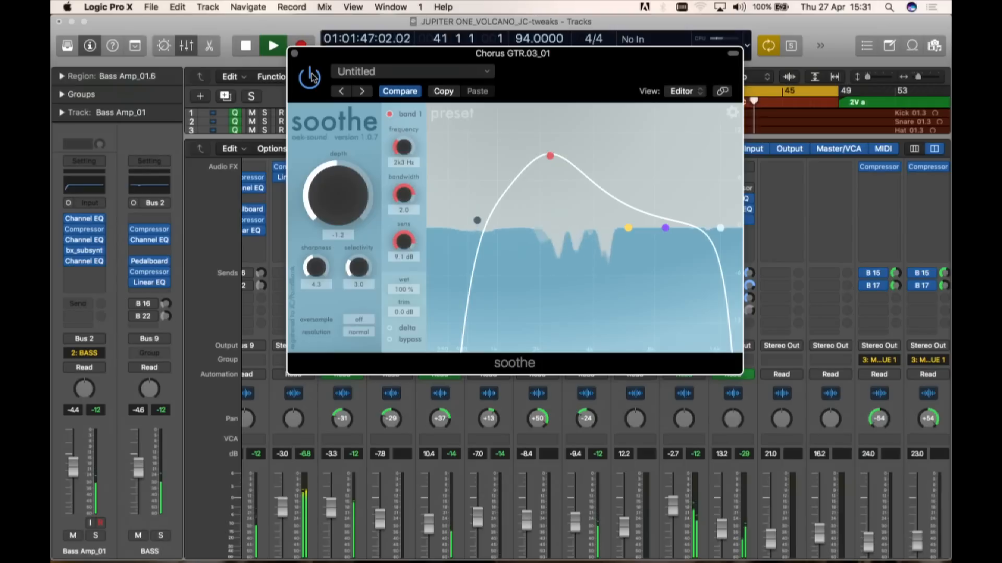
pyautogui.click(294, 53)
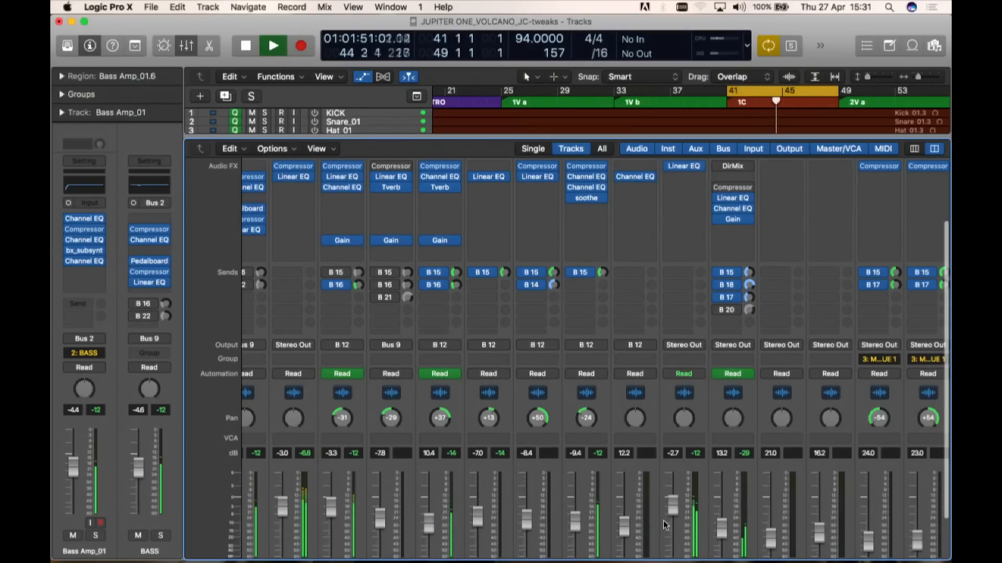
# - Solo Gtr 2_01 briefly during the chorus playback and return to the full mix
pyautogui.scroll(-4, 637, 459)
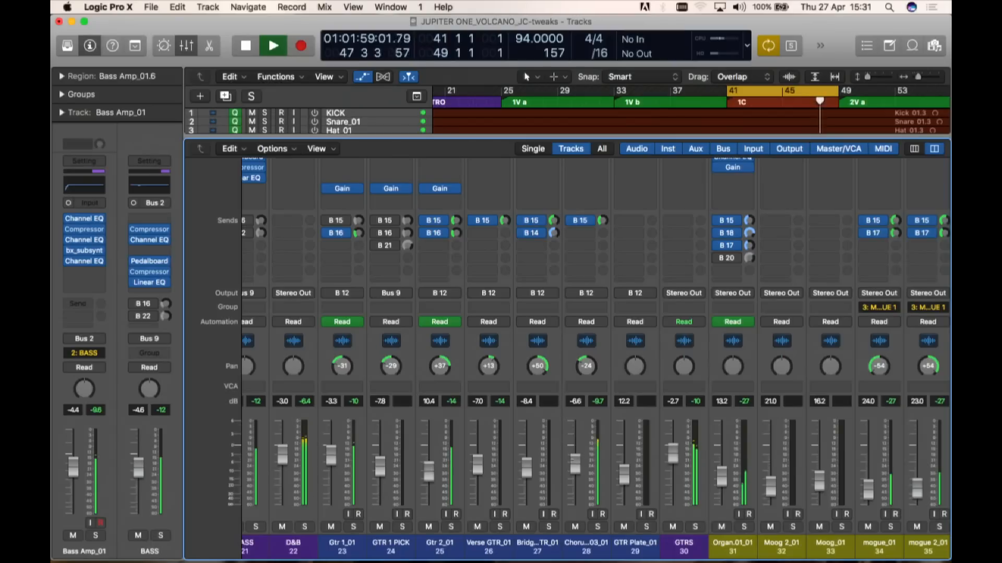
pyautogui.click(451, 528)
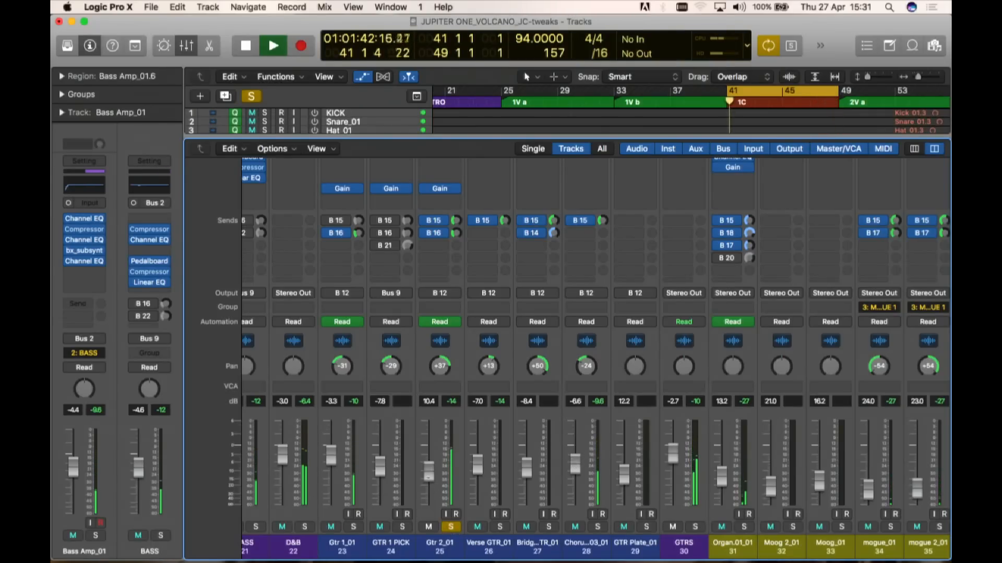
pyautogui.click(451, 527)
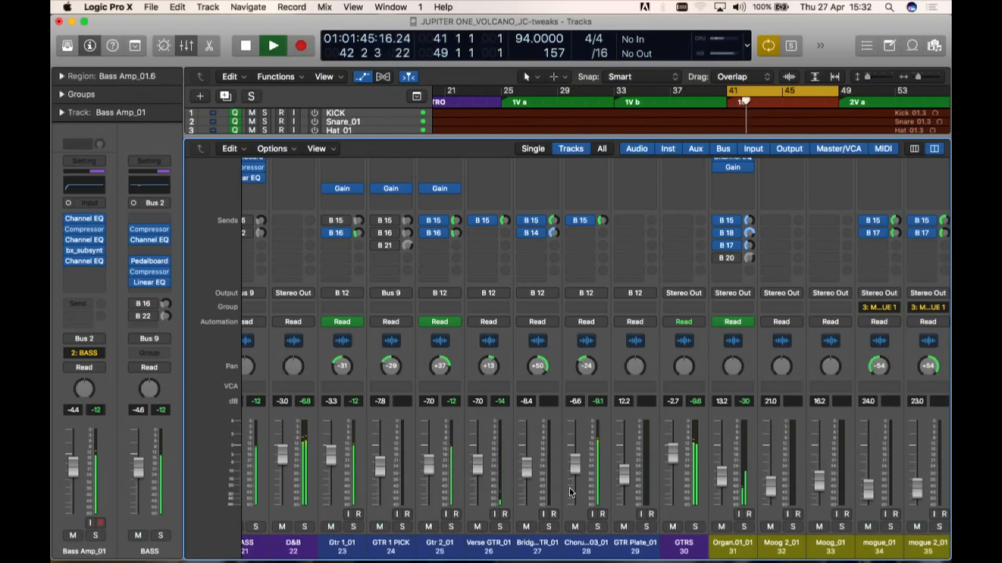
# - Reopen soothe on Chorus GTR.03_01 and narrow band 1's bandwidth to 0.5
pyautogui.scroll(3, 573, 492)
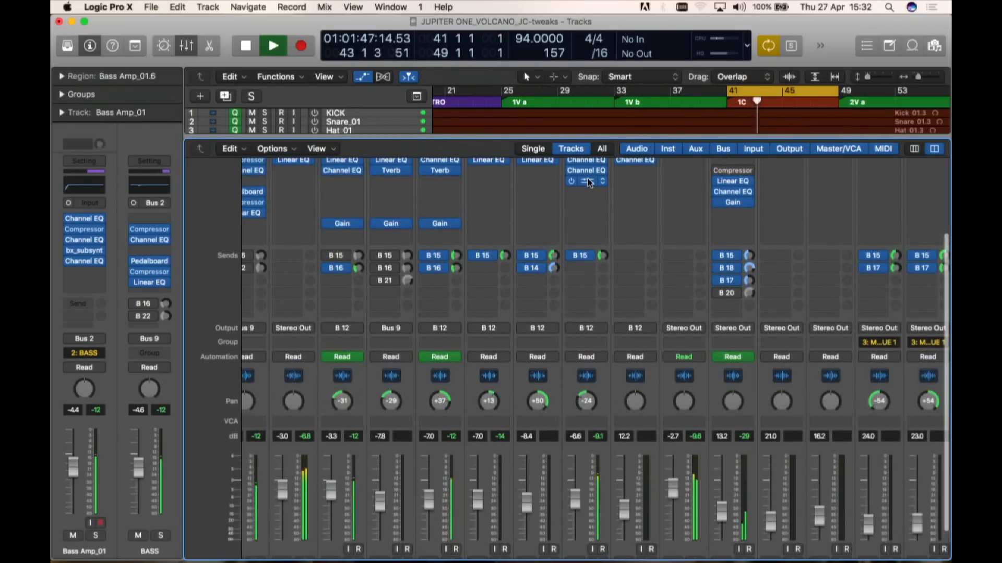
pyautogui.click(588, 178)
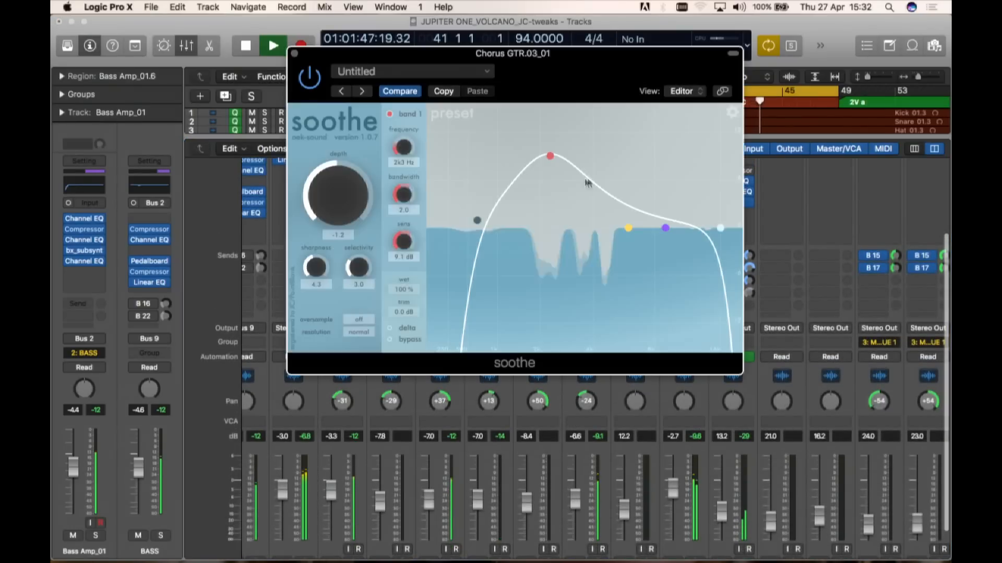
pyautogui.click(628, 228)
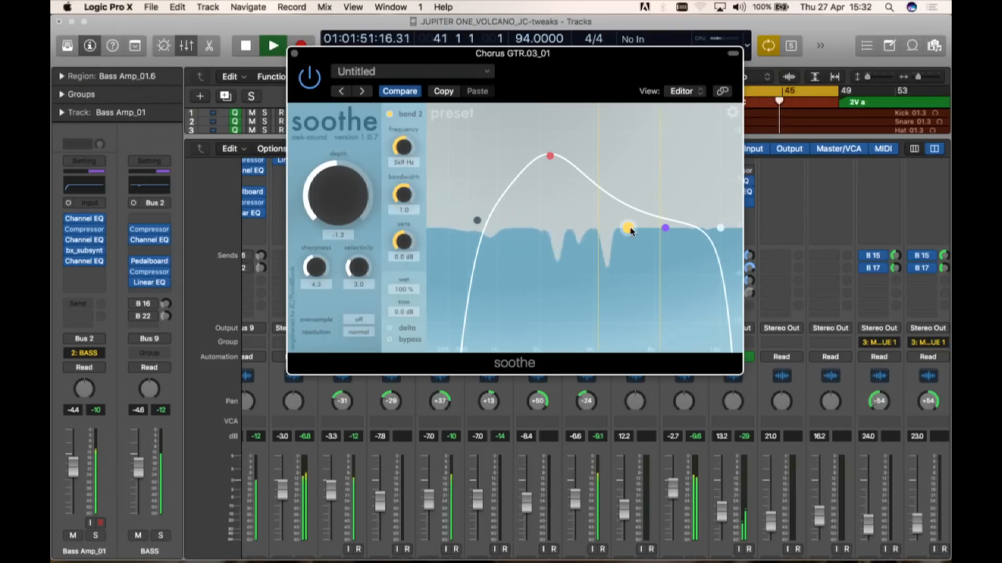
pyautogui.click(550, 155)
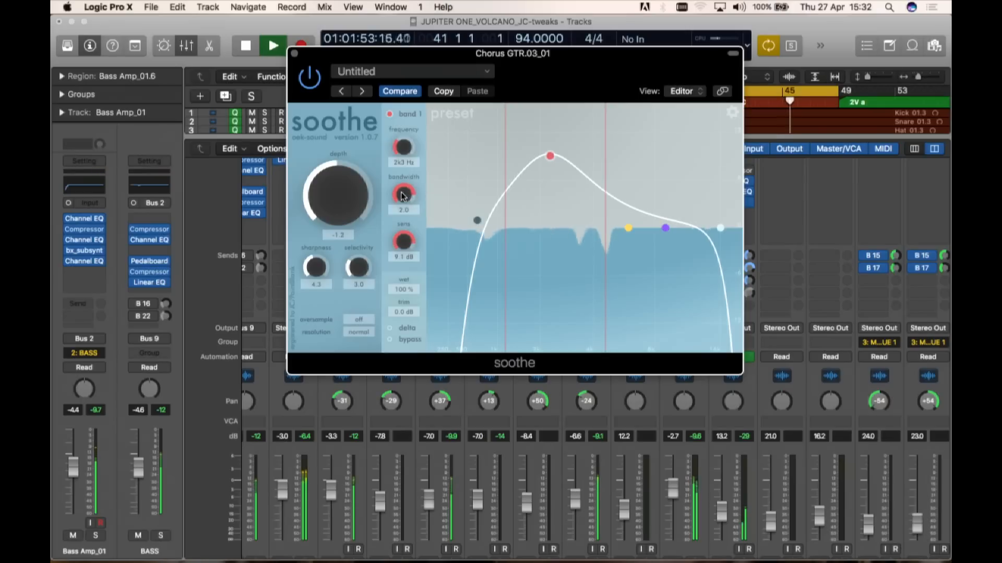
pyautogui.moveTo(404, 195); pyautogui.dragTo(393, 251)
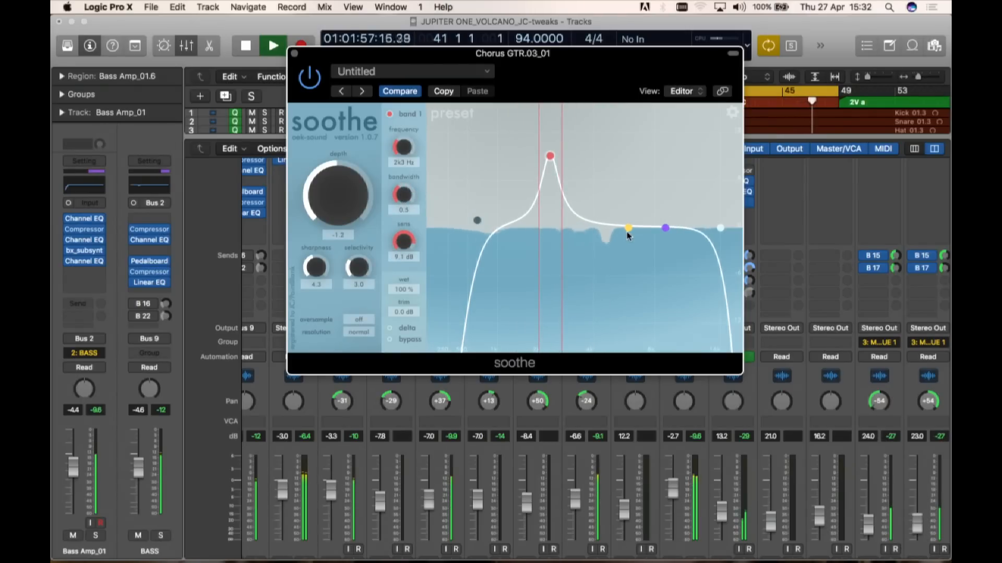
# - Set soothe's band 2 to 4k5 Hz, 6.6 dB sens and 0.7 bandwidth, set the depth to -2.4, and close the plug-in
pyautogui.moveTo(628, 228); pyautogui.dragTo(603, 180)
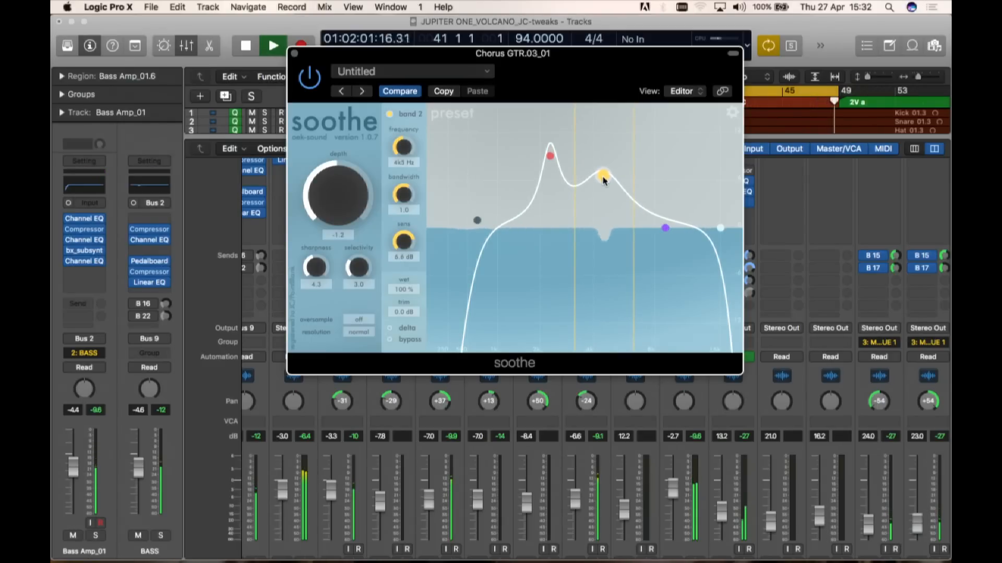
pyautogui.moveTo(405, 202); pyautogui.dragTo(403, 200)
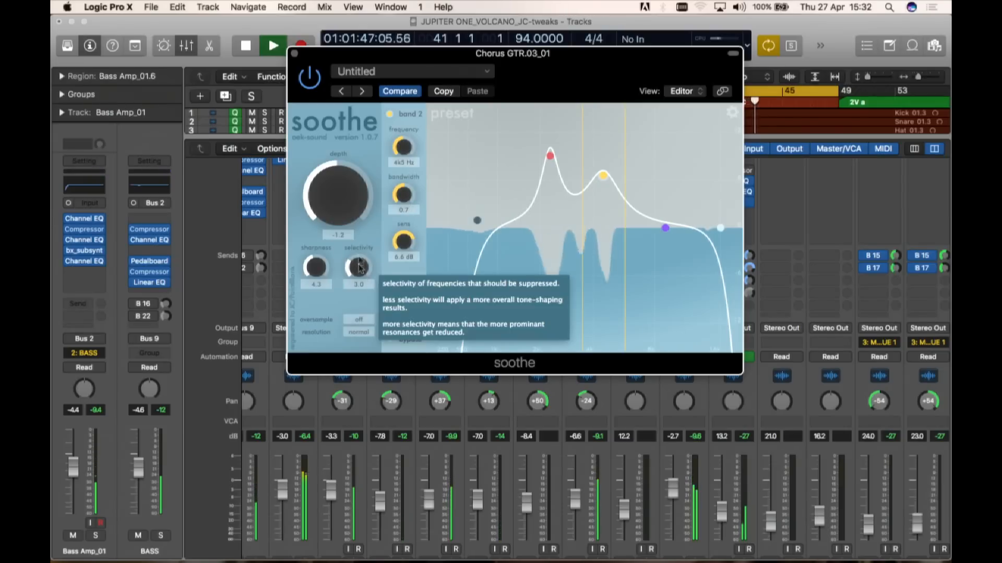
pyautogui.moveTo(340, 187); pyautogui.dragTo(340, 188)
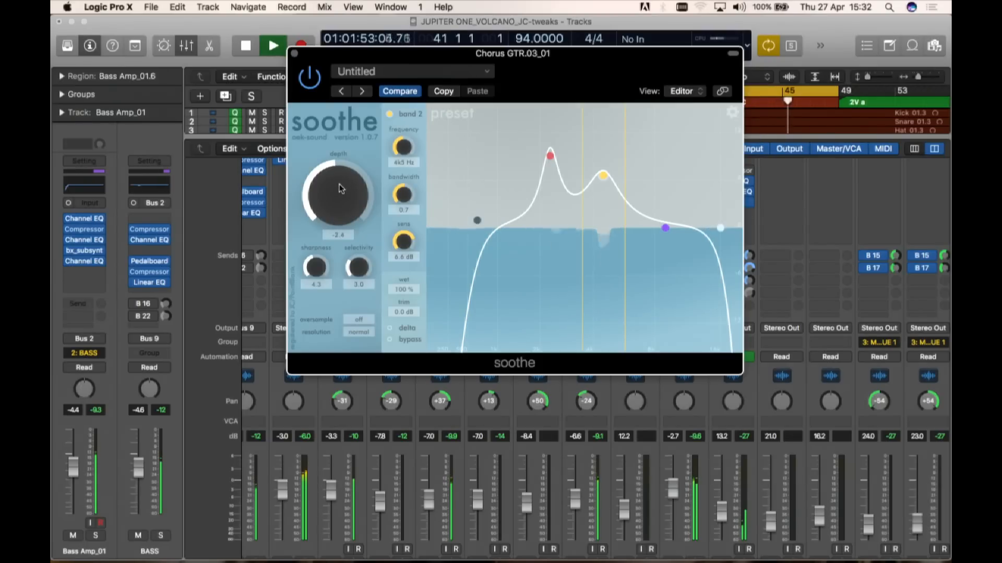
pyautogui.click(295, 54)
pyautogui.press('space')
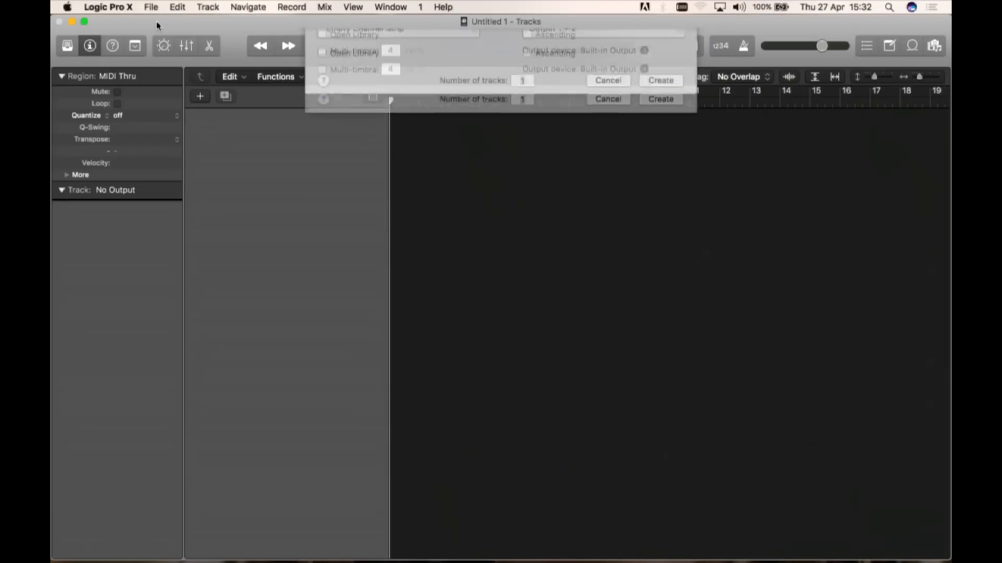
# - Create one audio track with no input and narrow the project window to uncover the WAV file on the desktop
pyautogui.click(523, 61)
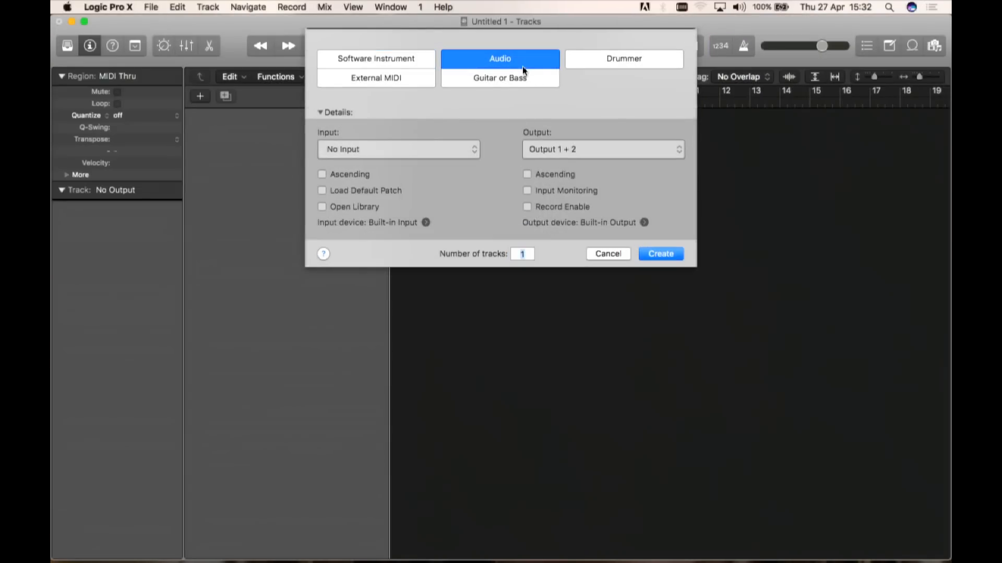
pyautogui.click(660, 254)
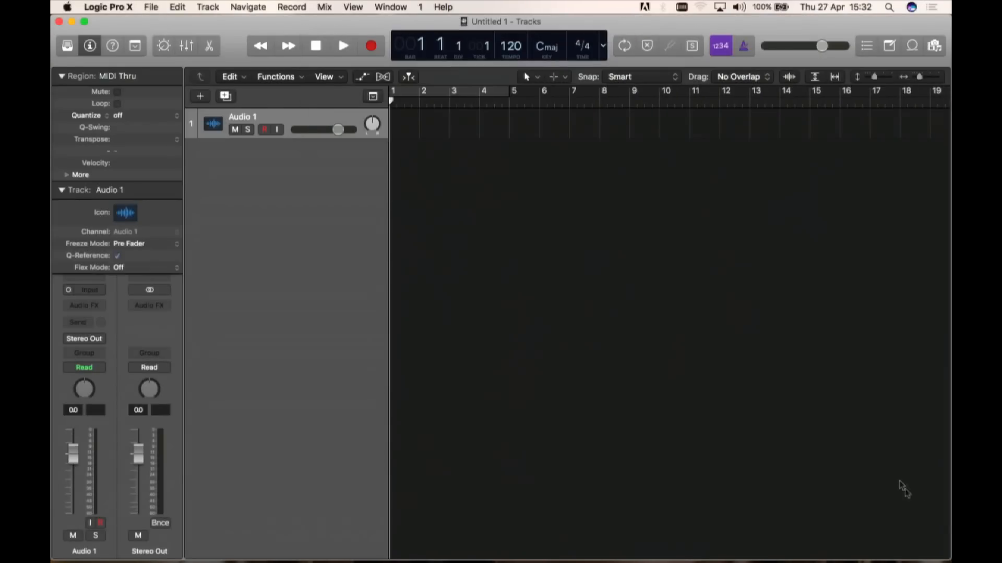
pyautogui.moveTo(947, 556); pyautogui.dragTo(744, 556)
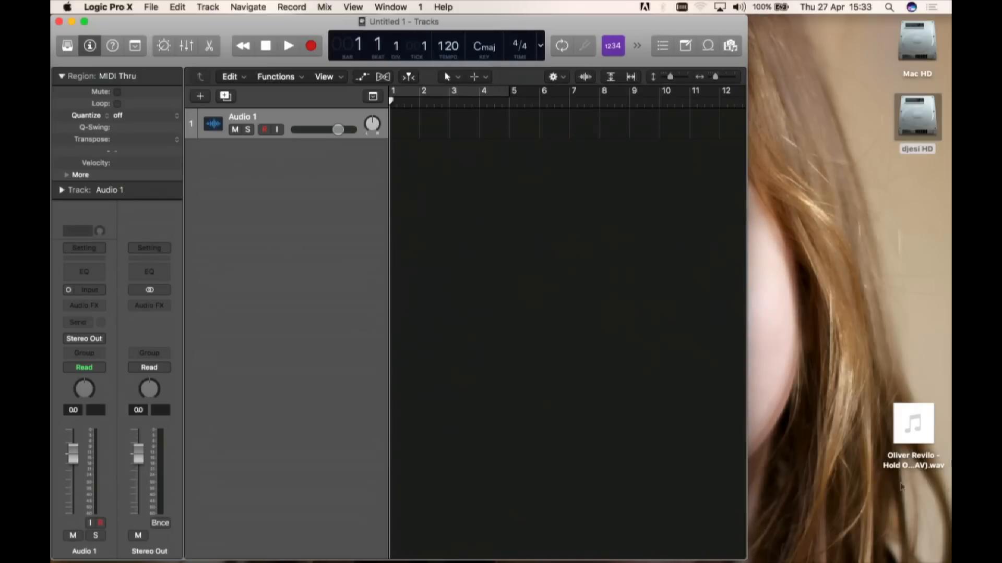
# - Place the Hold On (March 17 Pre Master WAV) file on the audio track at bar 2 without its tempo information, and fit it in view
pyautogui.moveTo(902, 412); pyautogui.dragTo(431, 137)
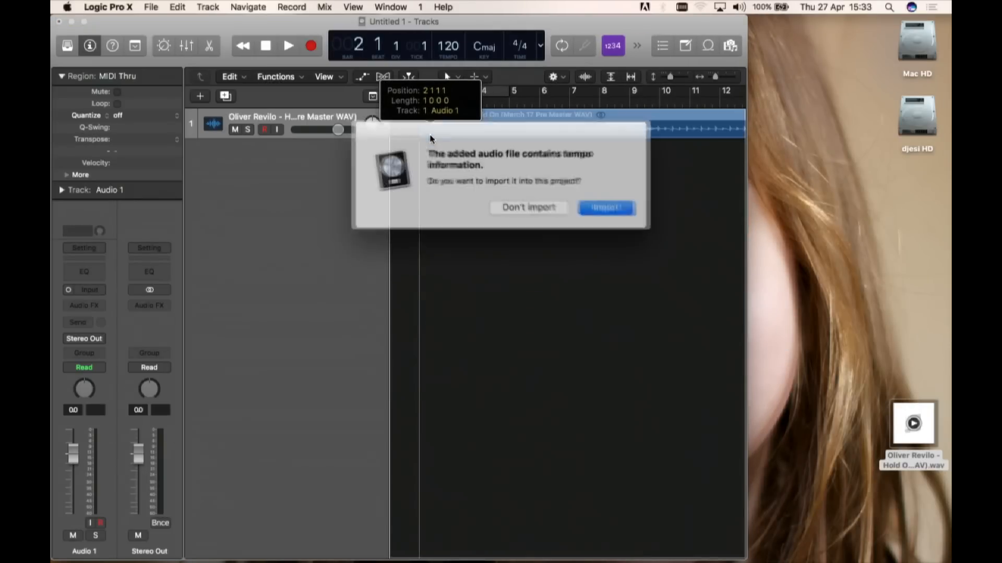
pyautogui.click(530, 204)
pyautogui.click(530, 205)
pyautogui.press('z')
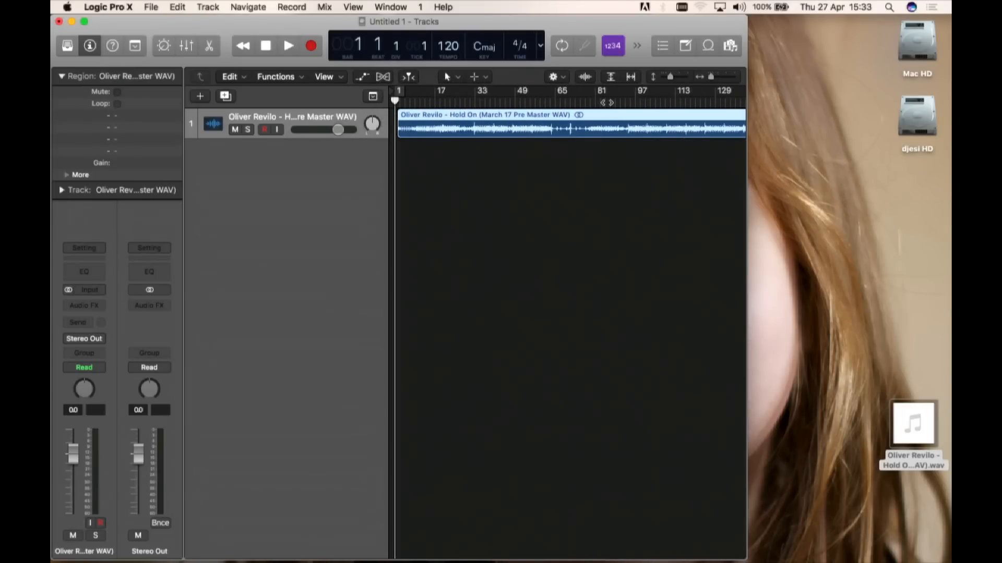
# - Audition the pre-master from about bar 85, raise the listening volume, and stop playback
pyautogui.click(606, 102)
pyautogui.press('space')
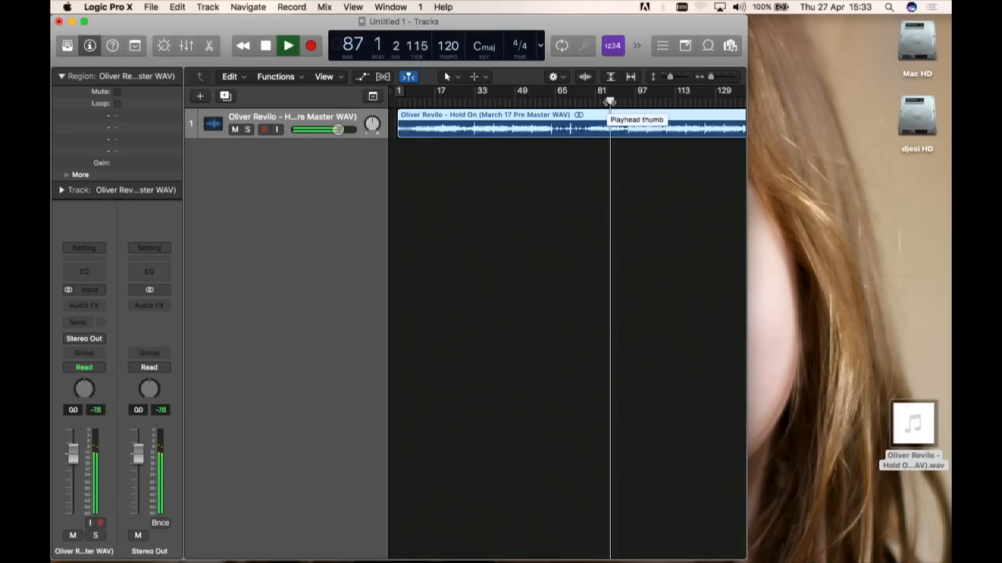
pyautogui.press('XF86AudioRaiseVolume')
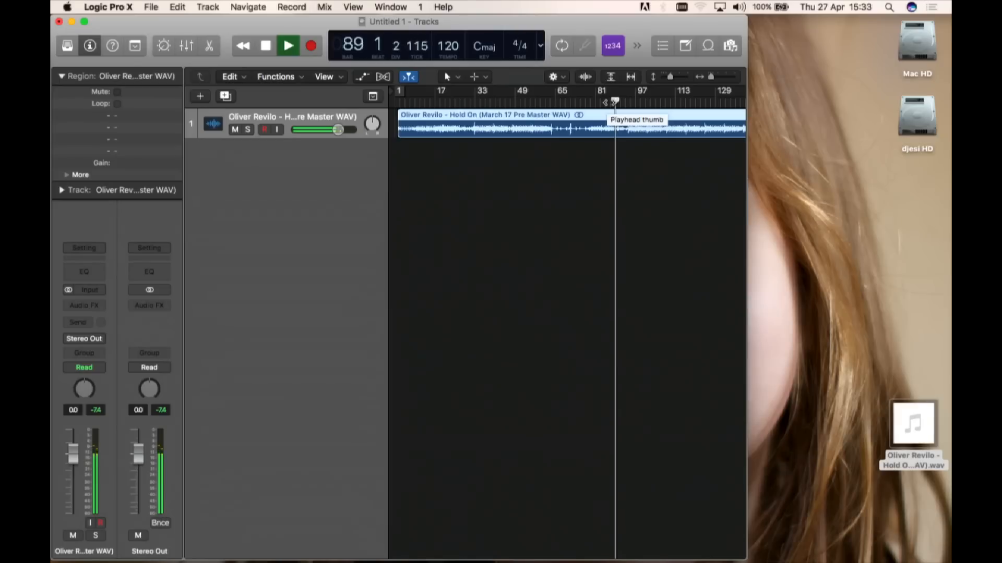
pyautogui.press('space')
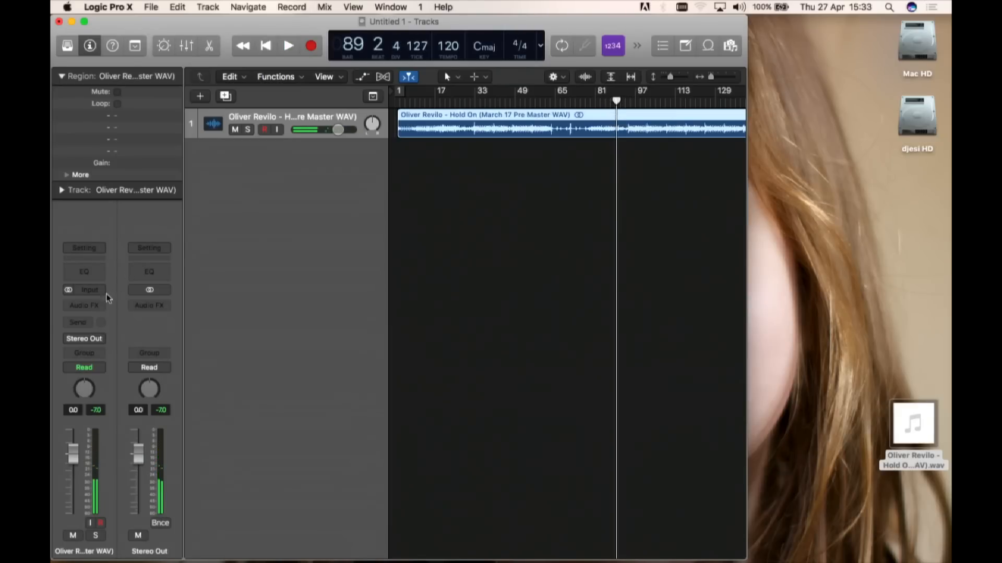
# - Insert soothe on the pre-master track and move its window clear of the channel strips
pyautogui.click(99, 309)
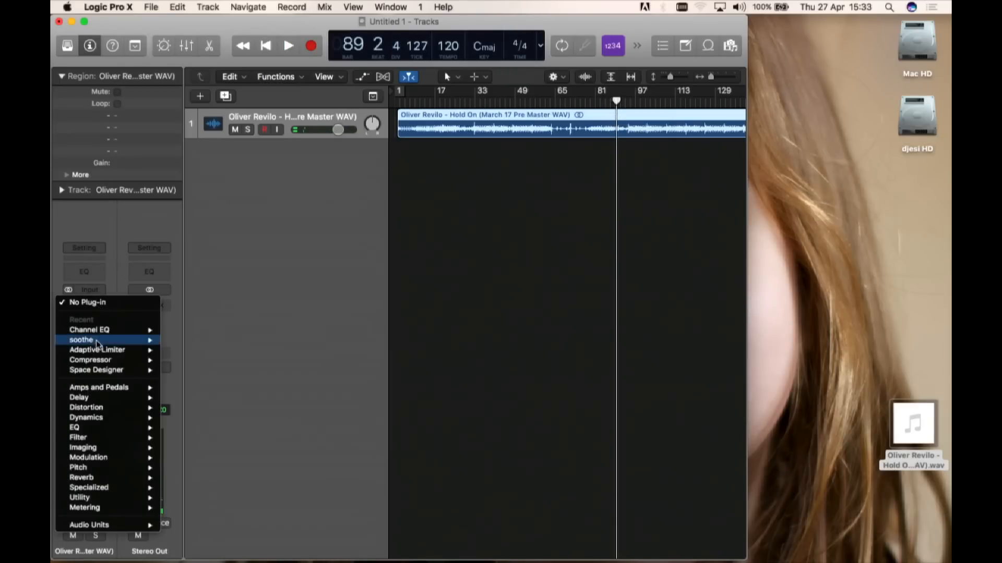
pyautogui.moveTo(98, 342)
pyautogui.click(180, 342)
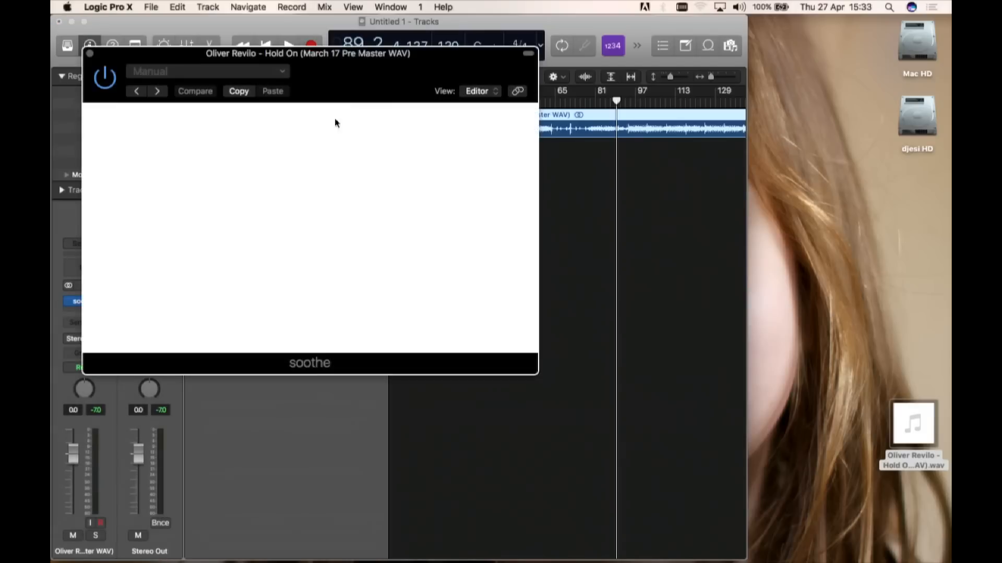
pyautogui.moveTo(371, 55); pyautogui.dragTo(581, 123)
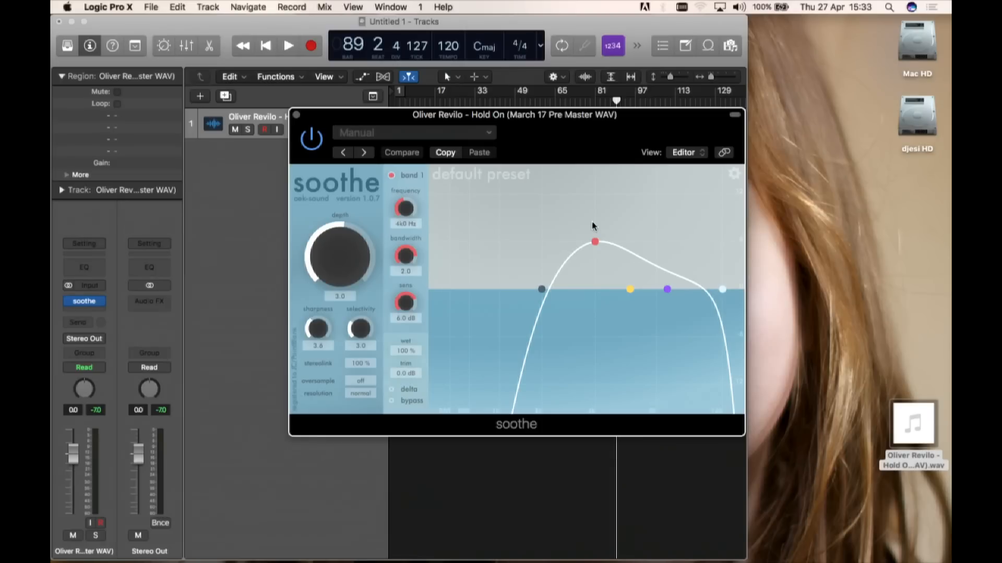
# - Switch off soothe's band 1, low band and high band so the frequency weighting is flat
pyautogui.click(392, 175)
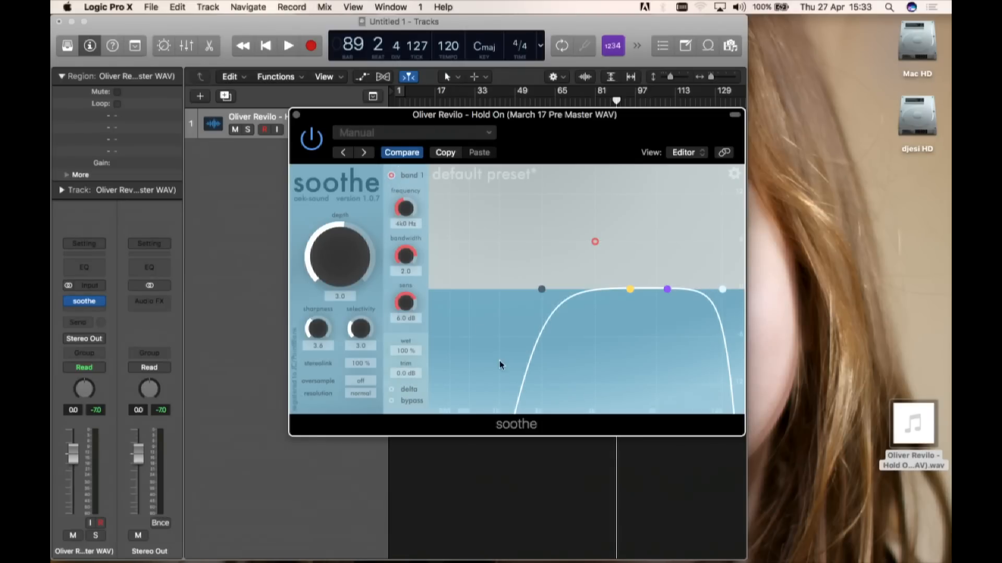
pyautogui.click(541, 290)
pyautogui.click(391, 175)
pyautogui.click(723, 290)
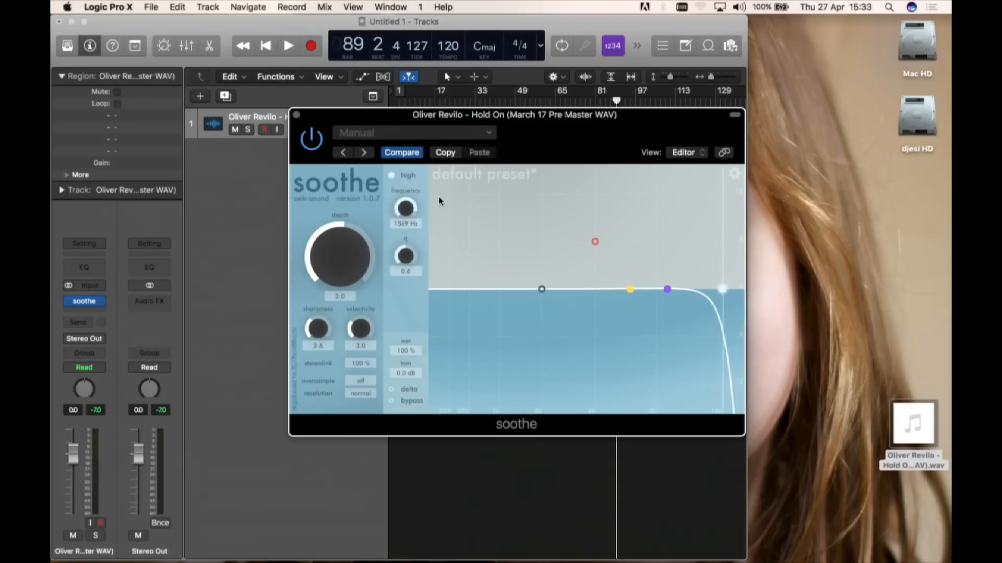
pyautogui.click(391, 175)
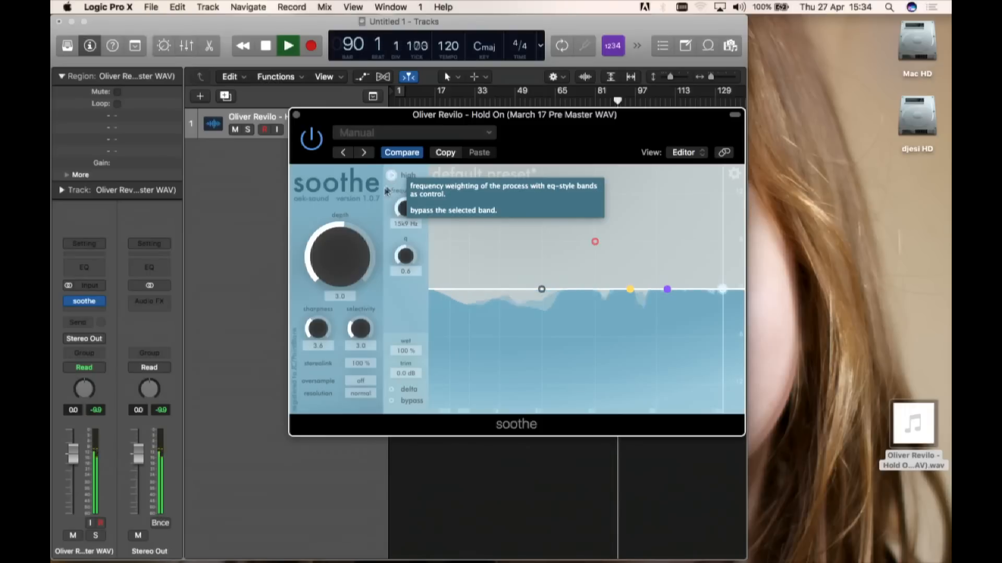
# - Try several depth amounts in soothe during playback and settle the depth at -8.4
pyautogui.moveTo(337, 247); pyautogui.dragTo(332, 276)
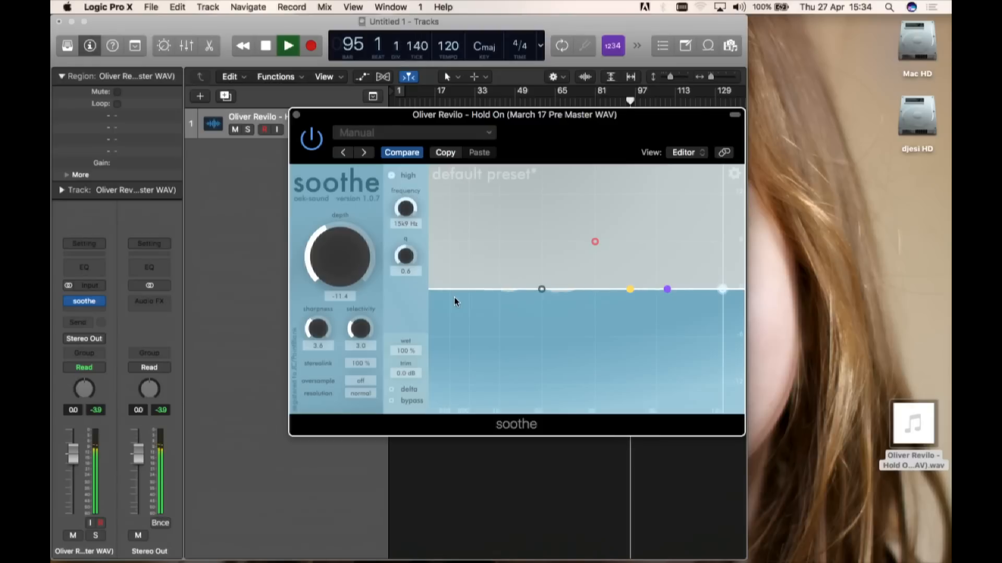
pyautogui.moveTo(352, 257); pyautogui.dragTo(351, 246)
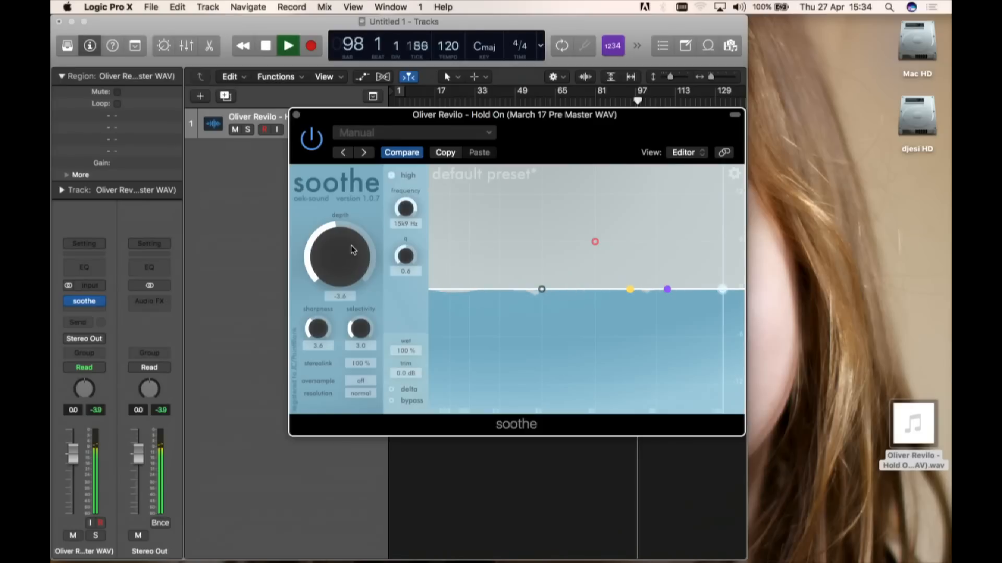
pyautogui.moveTo(351, 247); pyautogui.dragTo(351, 247)
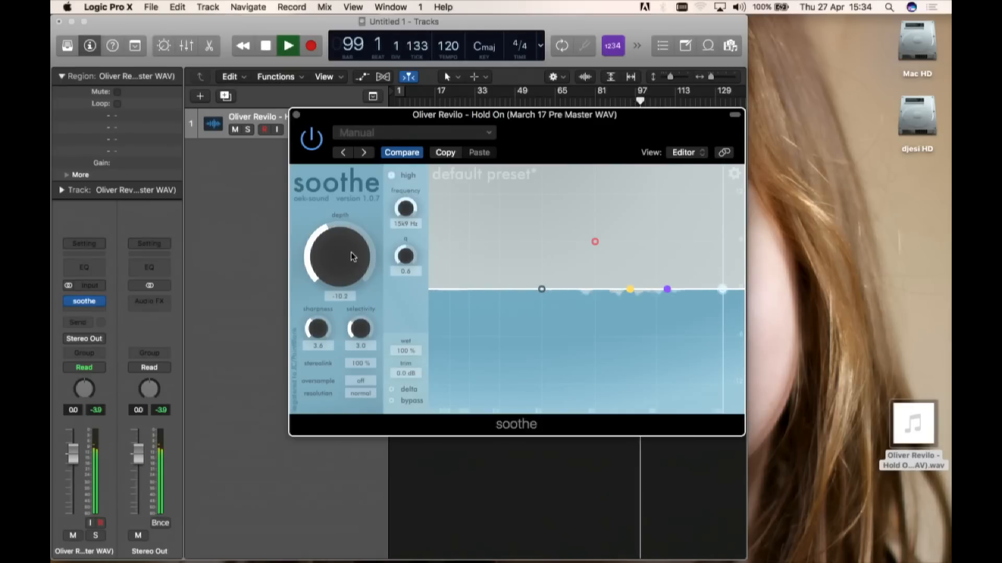
pyautogui.moveTo(353, 256)
pyautogui.mouseDown()
pyautogui.moveTo(340, 196)
pyautogui.moveTo(337, 254)
pyautogui.mouseUp()
# - Compare the playing mix with soothe's low band on and off, leaving the band switched off
pyautogui.click(542, 289)
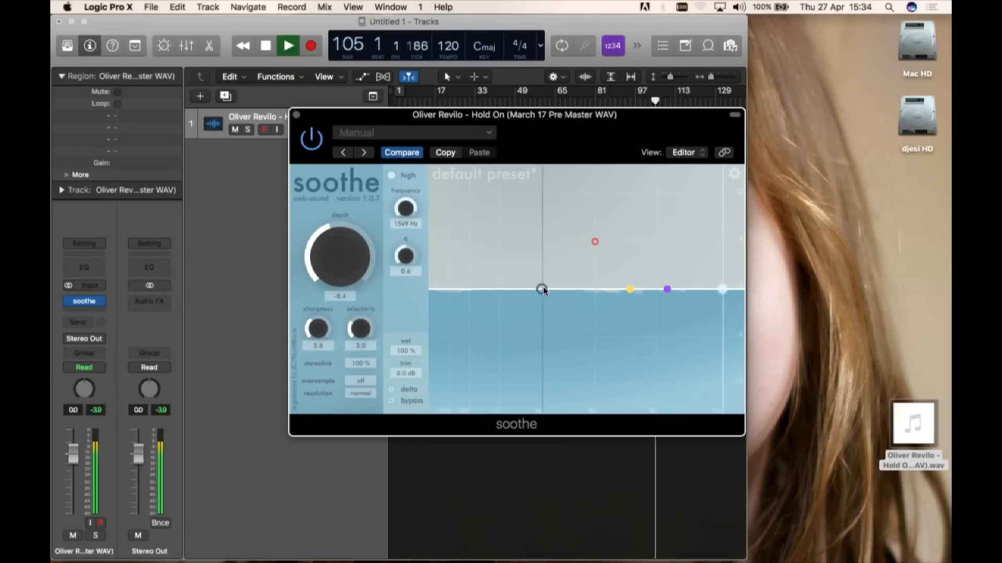
pyautogui.click(391, 176)
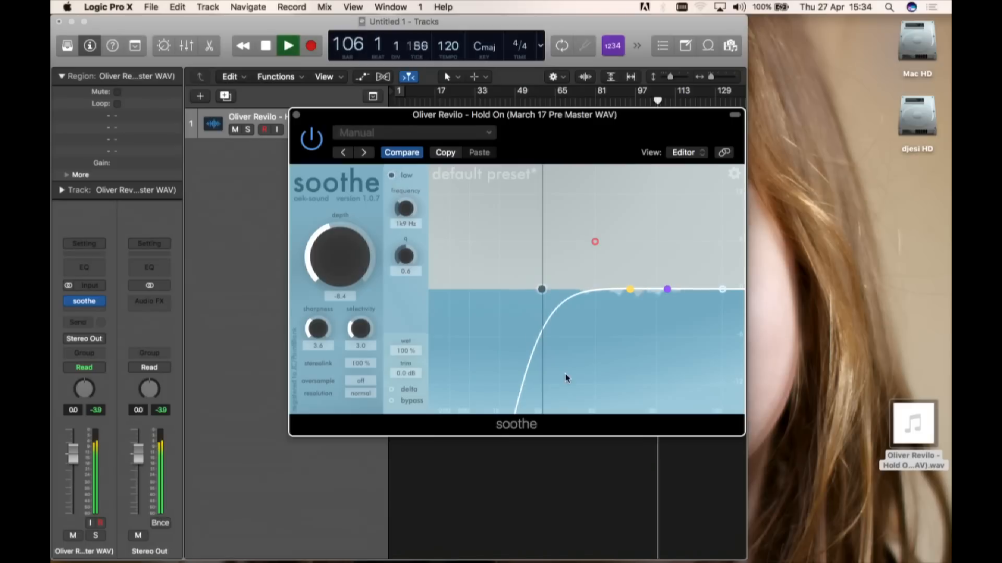
pyautogui.click(392, 176)
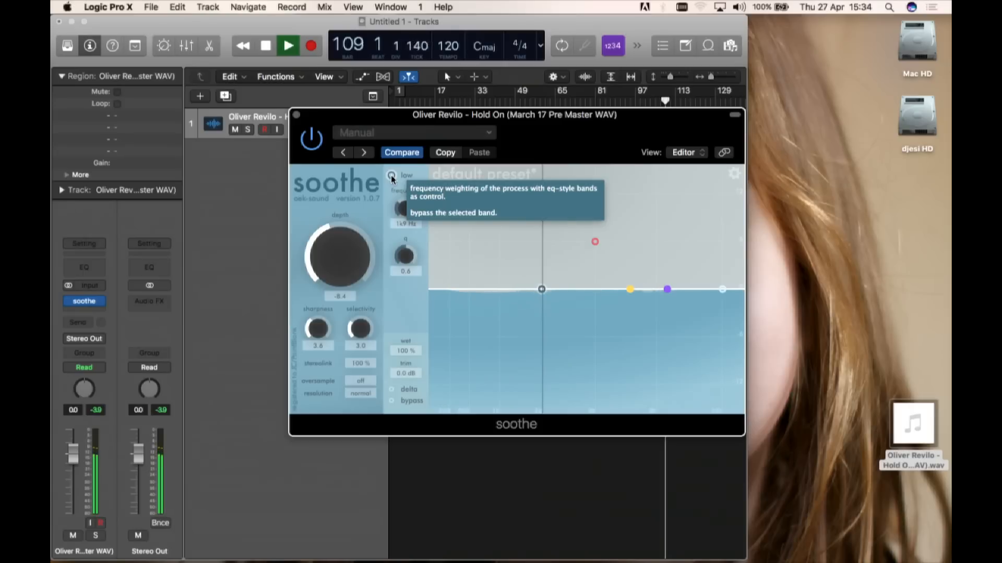
pyautogui.click(391, 176)
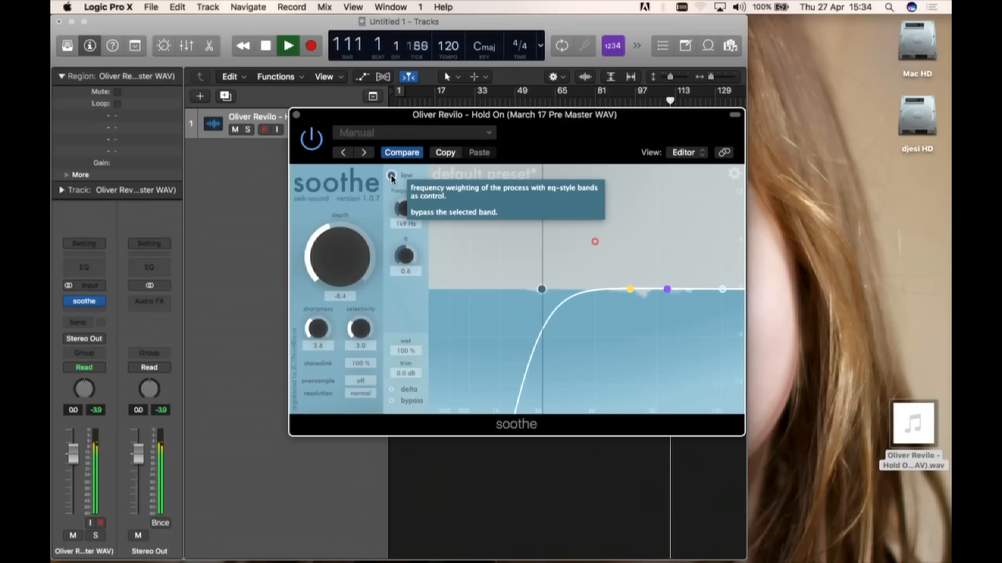
pyautogui.click(392, 177)
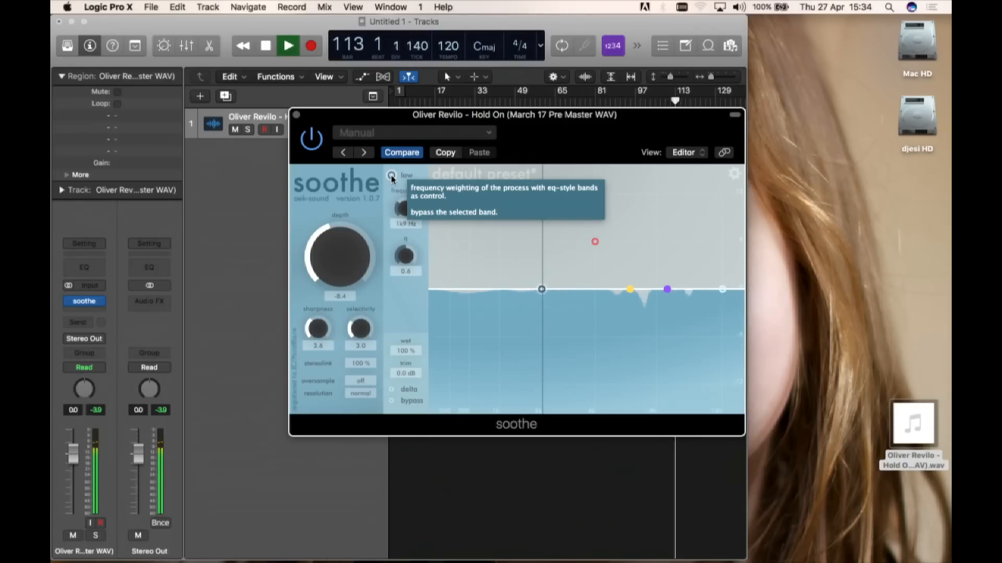
# - Compare the mix with soothe bypassed and active, lower the depth to about -19, and stop playback
pyautogui.click(392, 401)
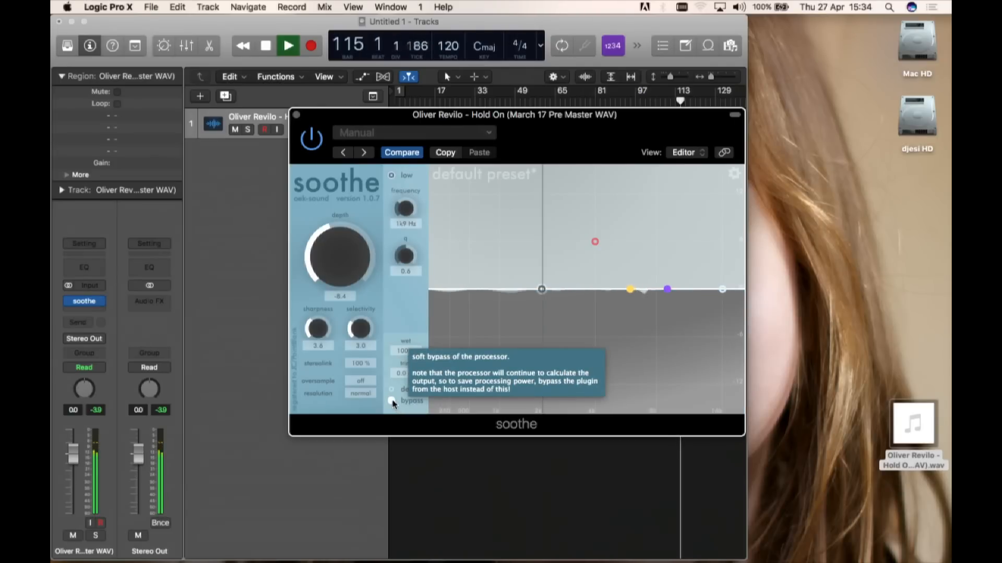
pyautogui.click(392, 402)
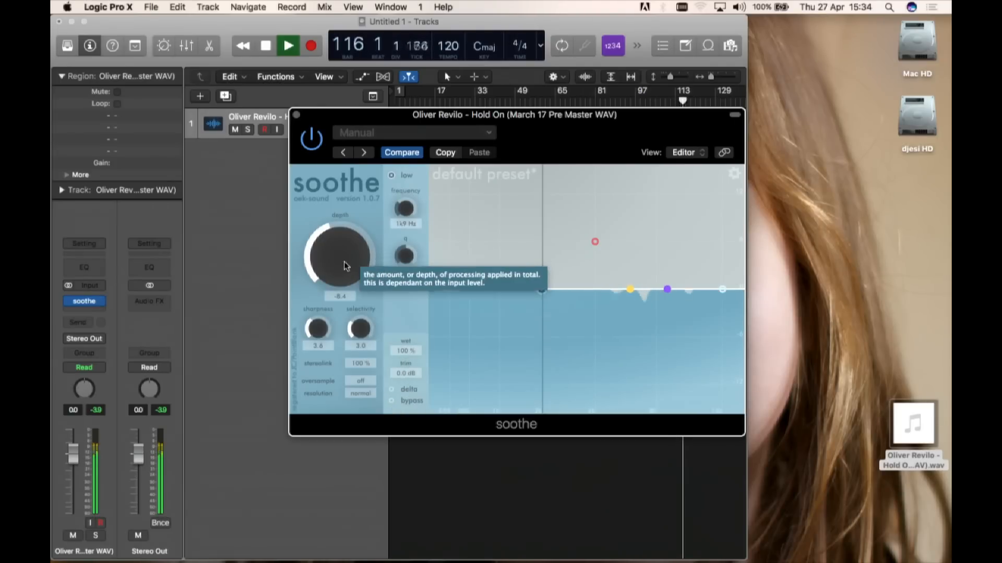
pyautogui.moveTo(343, 256); pyautogui.dragTo(343, 267)
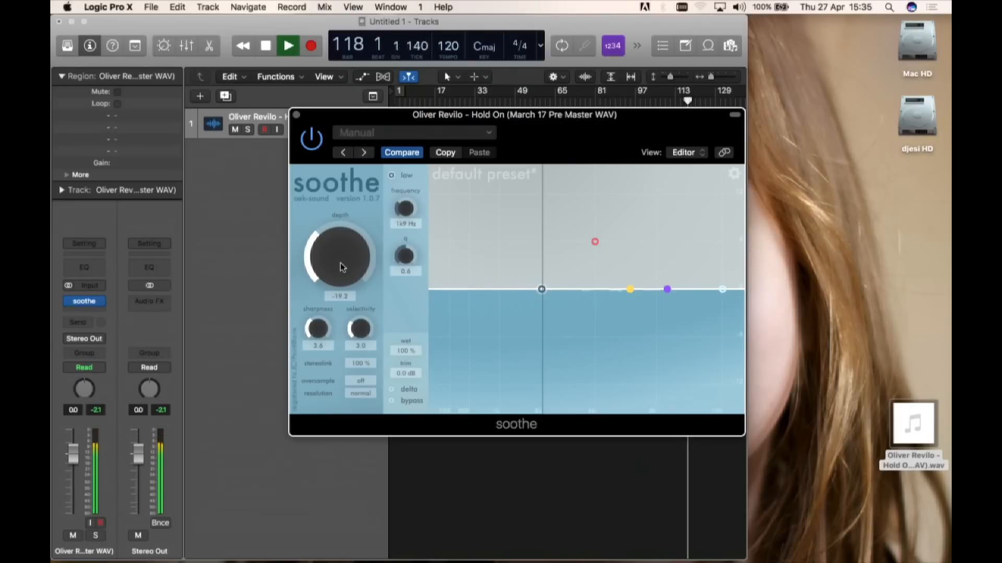
pyautogui.press('space')
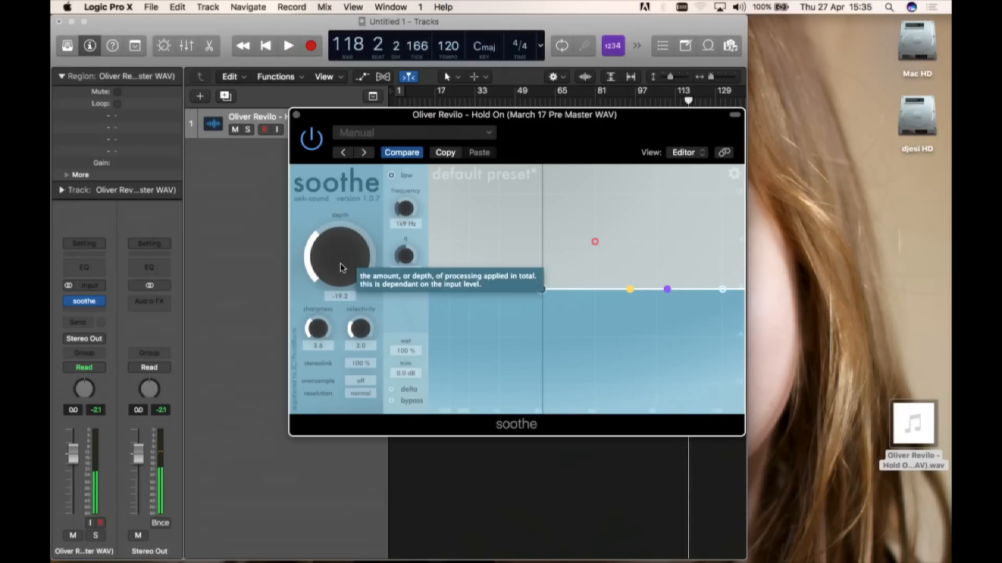